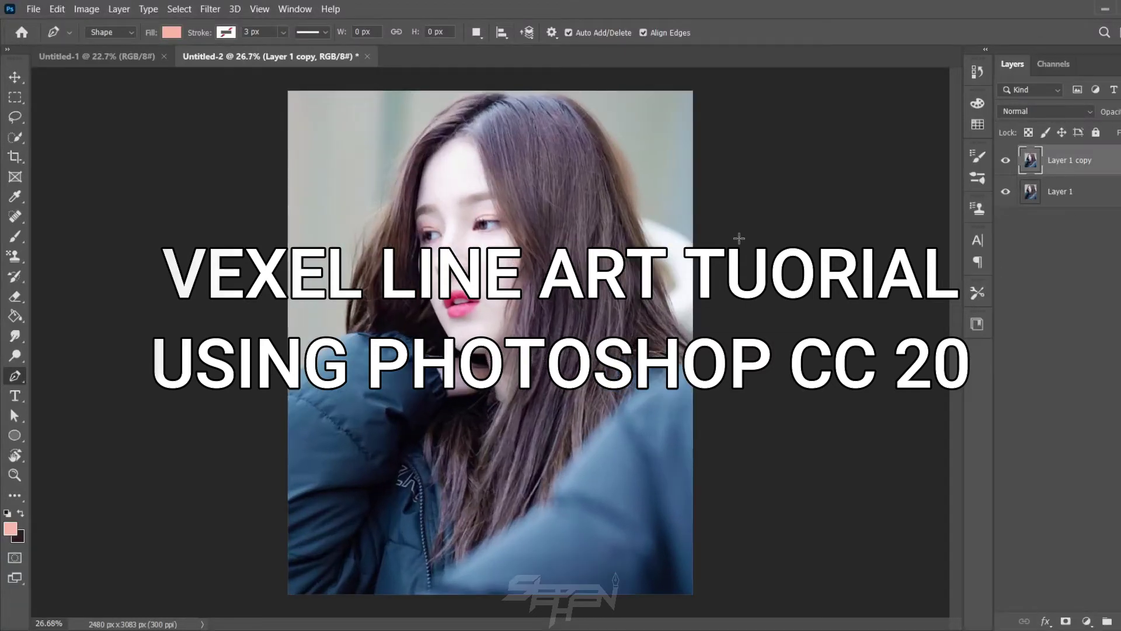
Step: Rename the new layer group to LINE ART
{"action": "double_click", "coordinate": [1067, 185]}
{"action": "type", "text": "LINE ART"}
{"action": "key", "text": "Return"}
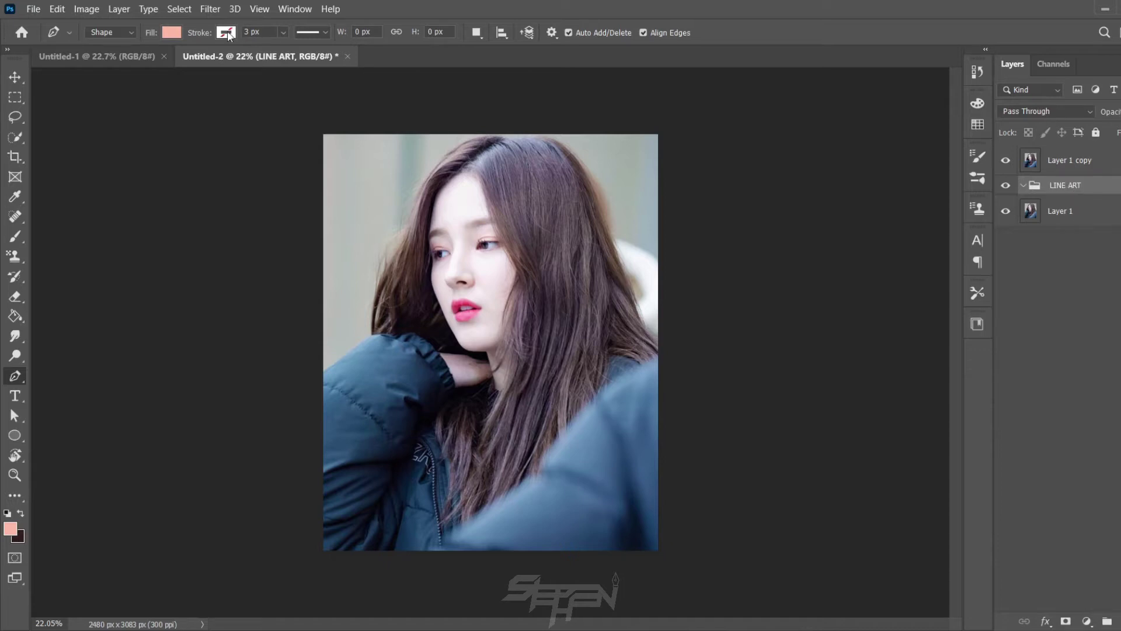
{"action": "scroll", "coordinate": [488, 257], "scroll_direction": "up", "scroll_amount": 3}
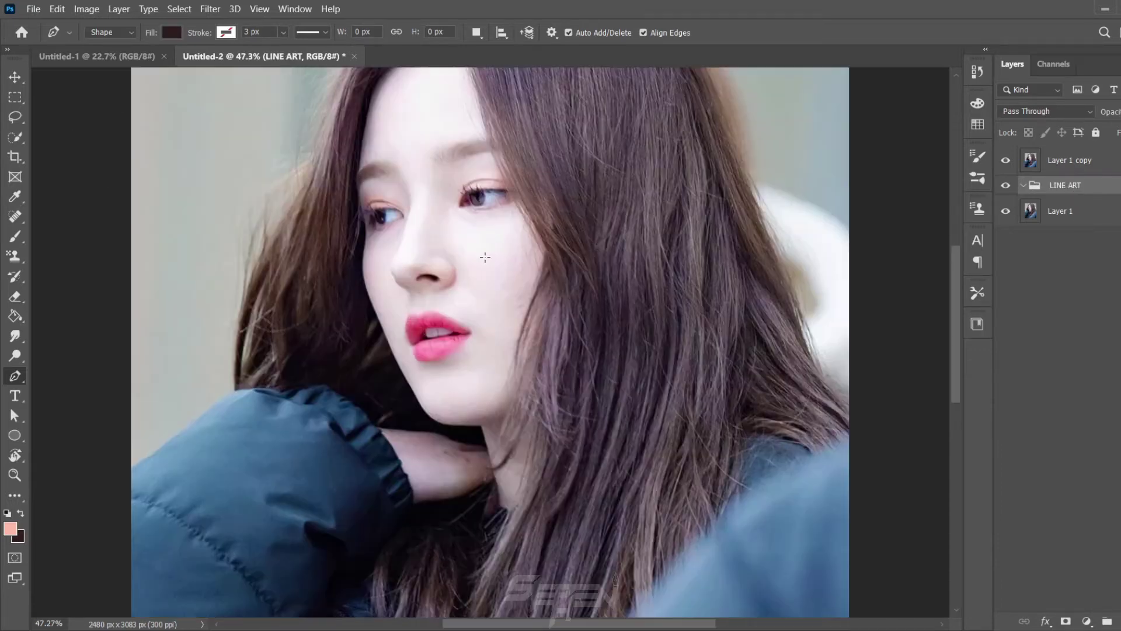
Step: Start the outline shape path at the hairline and trace it down to the temple
{"action": "left_click_drag", "start_coordinate": [469, 230], "coordinate": [515, 307]}
{"action": "scroll", "coordinate": [508, 291], "scroll_direction": "up", "scroll_amount": 5}
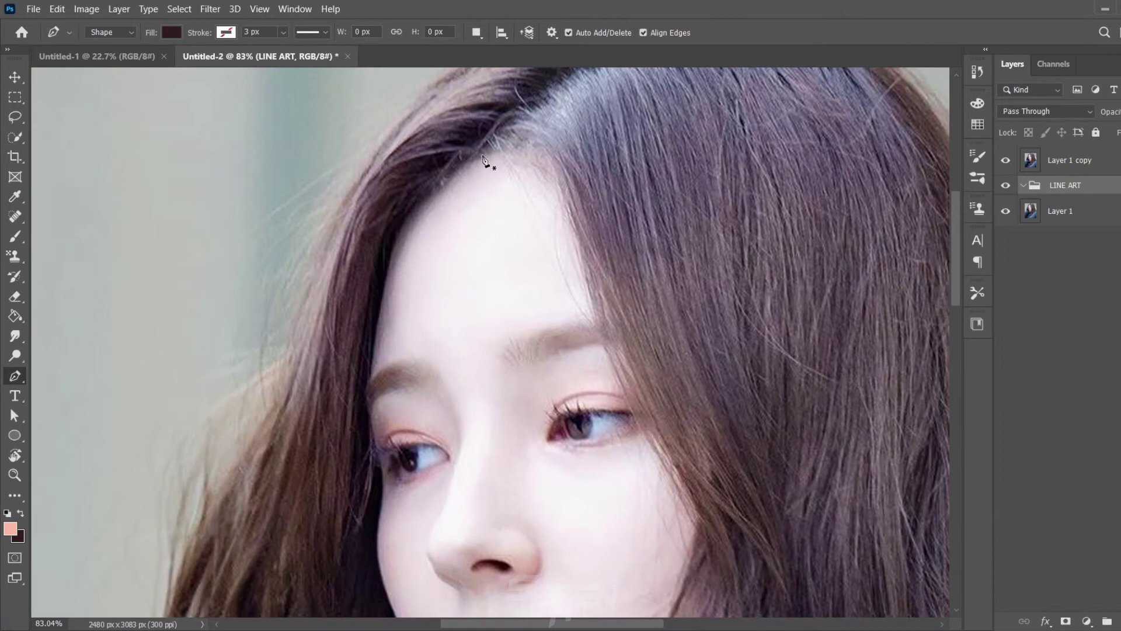
{"action": "left_click", "coordinate": [487, 146]}
{"action": "left_click_drag", "start_coordinate": [407, 212], "coordinate": [406, 219]}
{"action": "left_click_drag", "start_coordinate": [429, 269], "coordinate": [458, 178]}
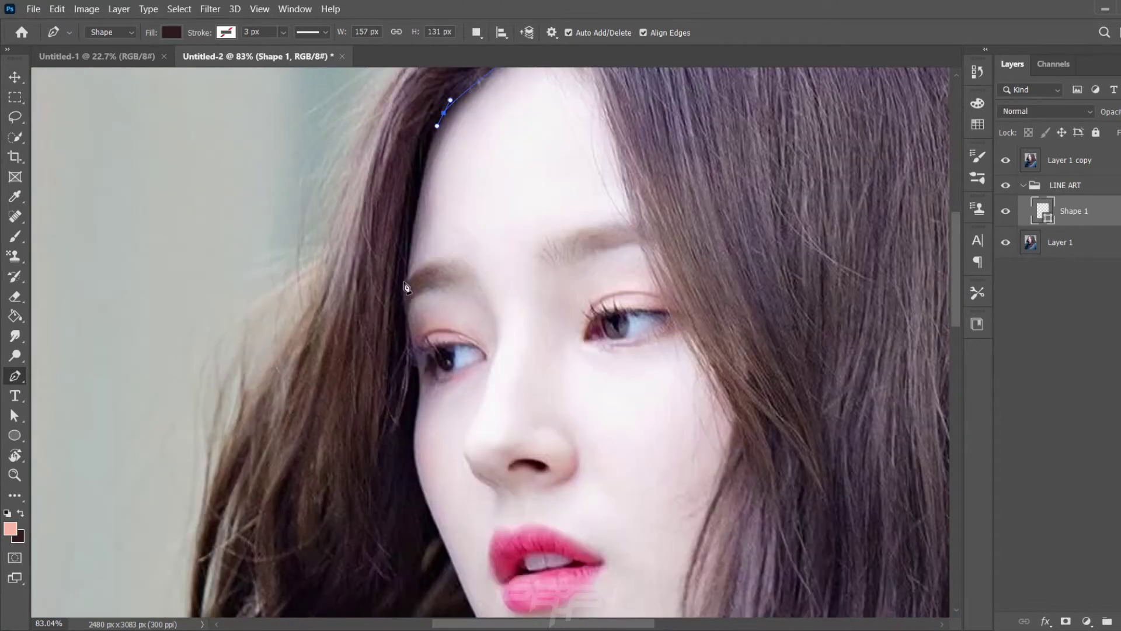
{"action": "scroll", "coordinate": [388, 109], "scroll_direction": "up", "scroll_amount": 2}
{"action": "left_click", "coordinate": [441, 190]}
{"action": "left_click", "coordinate": [434, 236]}
{"action": "left_click", "coordinate": [425, 284]}
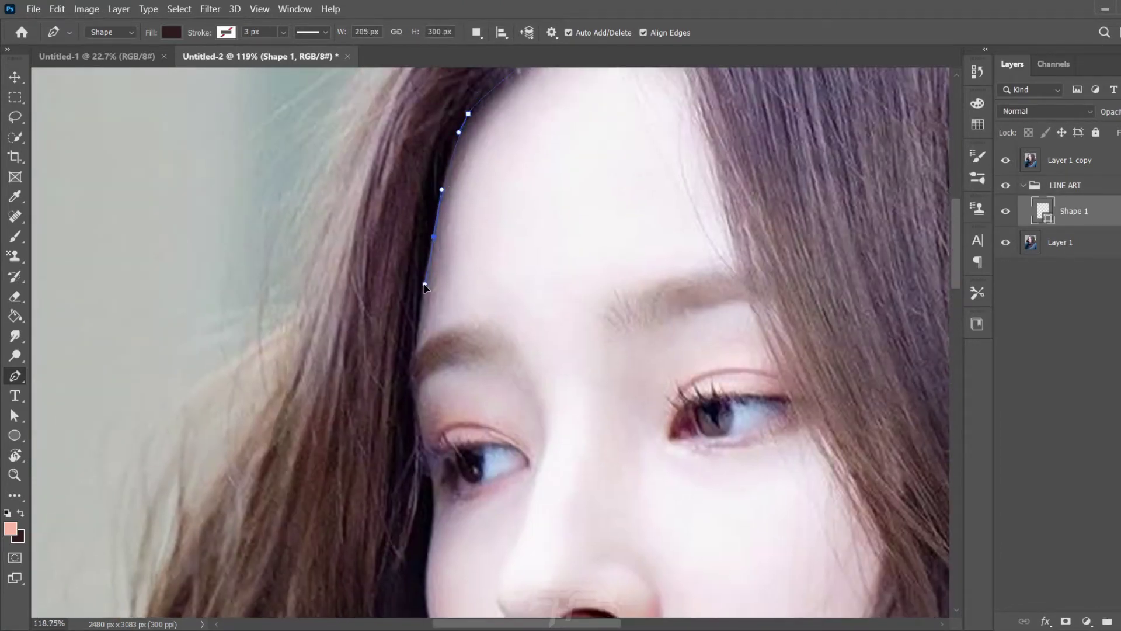
{"action": "left_click_drag", "start_coordinate": [408, 367], "coordinate": [400, 386]}
Step: Continue the path past the eye and along the cheek, undoing a misplaced anchor
{"action": "scroll", "coordinate": [418, 441], "scroll_direction": "down", "scroll_amount": 2}
{"action": "left_click_drag", "start_coordinate": [419, 355], "coordinate": [422, 392]}
{"action": "scroll", "coordinate": [428, 402], "scroll_direction": "up", "scroll_amount": 2}
{"action": "scroll", "coordinate": [428, 401], "scroll_direction": "down", "scroll_amount": 3}
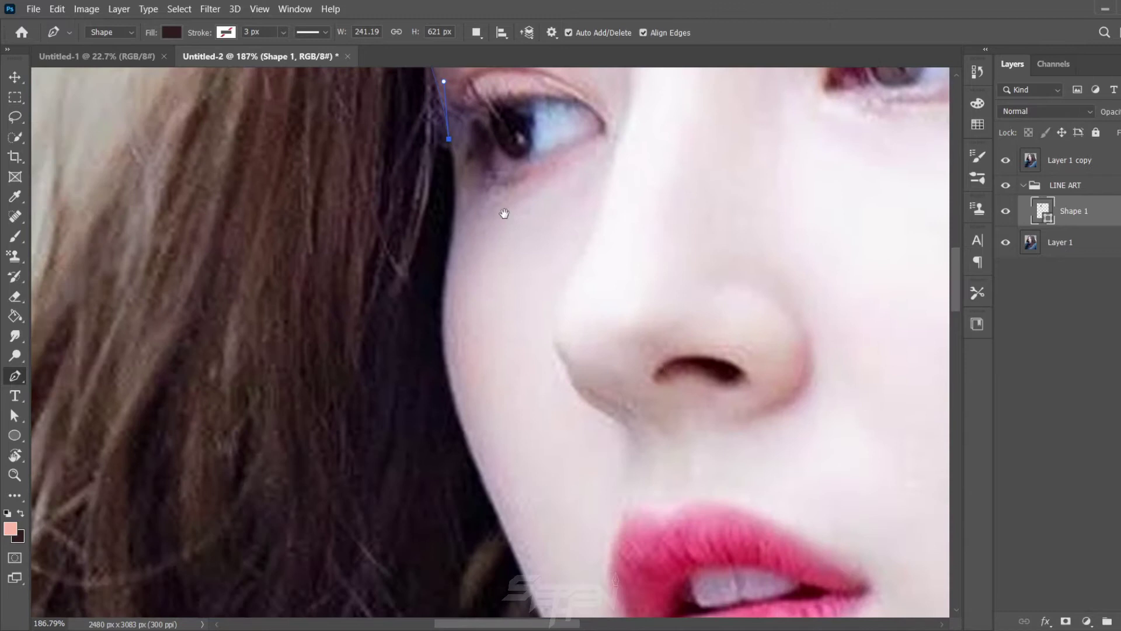
{"action": "left_click_drag", "start_coordinate": [441, 289], "coordinate": [418, 401]}
{"action": "scroll", "coordinate": [444, 386], "scroll_direction": "down", "scroll_amount": 1}
{"action": "scroll", "coordinate": [458, 369], "scroll_direction": "up", "scroll_amount": 3}
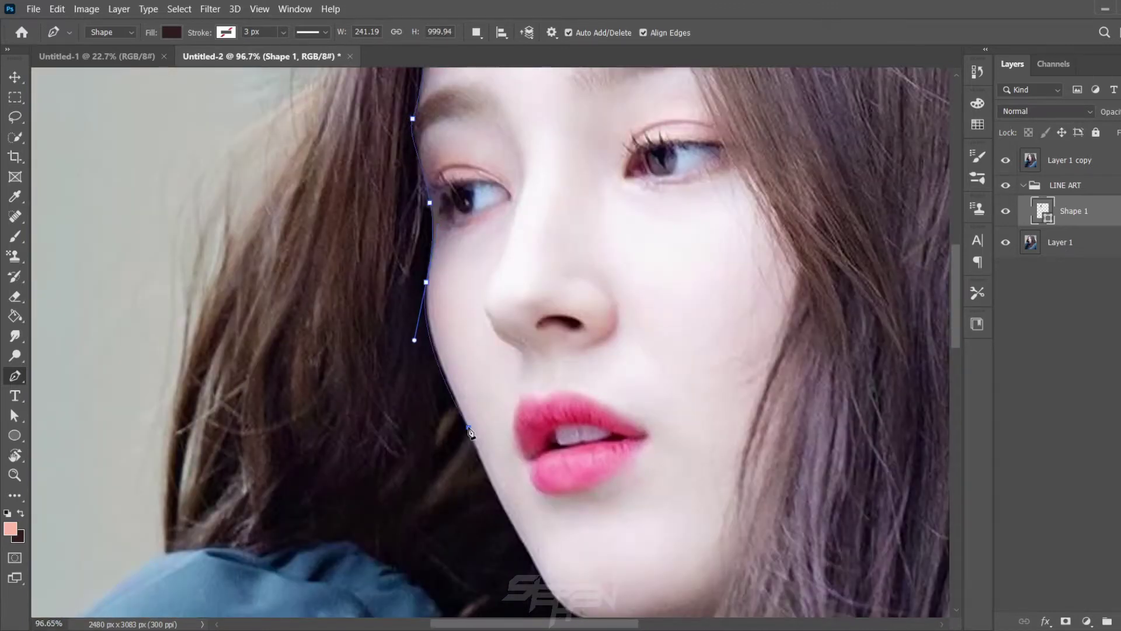
{"action": "scroll", "coordinate": [432, 374], "scroll_direction": "down", "scroll_amount": 2}
{"action": "left_click_drag", "start_coordinate": [427, 334], "coordinate": [465, 409]}
{"action": "scroll", "coordinate": [397, 210], "scroll_direction": "up", "scroll_amount": 2}
{"action": "key", "text": "ctrl+z"}
{"action": "left_click_drag", "start_coordinate": [365, 218], "coordinate": [395, 293]}
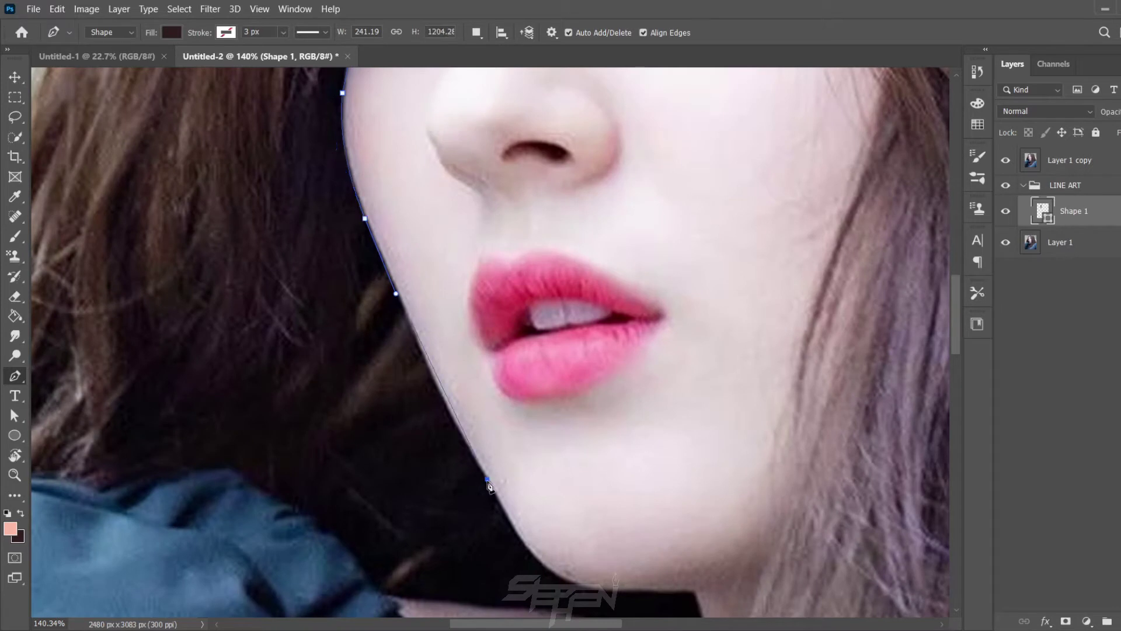
Step: Trace the path along the jaw, around the chin and down the neck
{"action": "left_click", "coordinate": [444, 400]}
{"action": "left_click_drag", "start_coordinate": [445, 406], "coordinate": [311, 85]}
{"action": "left_click_drag", "start_coordinate": [375, 197], "coordinate": [390, 228]}
{"action": "left_click", "coordinate": [561, 270]}
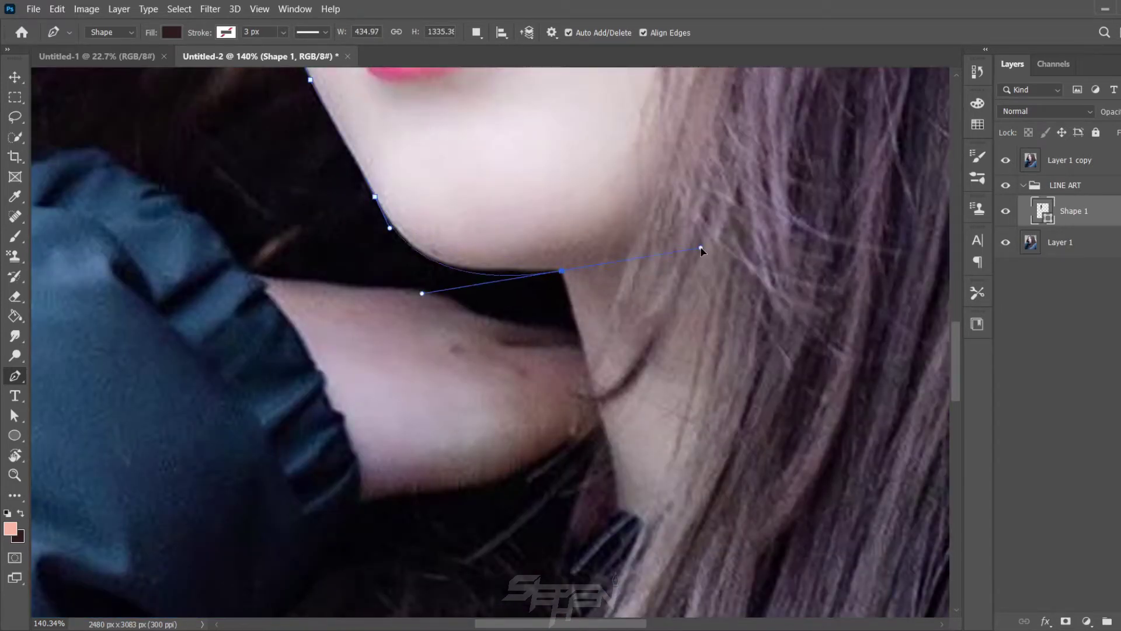
{"action": "key", "text": "ctrl+z"}
{"action": "mouse_move", "coordinate": [474, 266]}
{"action": "left_mouse_down"}
{"action": "mouse_move", "coordinate": [538, 272]}
{"action": "mouse_move", "coordinate": [543, 250]}
{"action": "left_mouse_up"}
{"action": "left_click", "coordinate": [561, 272]}
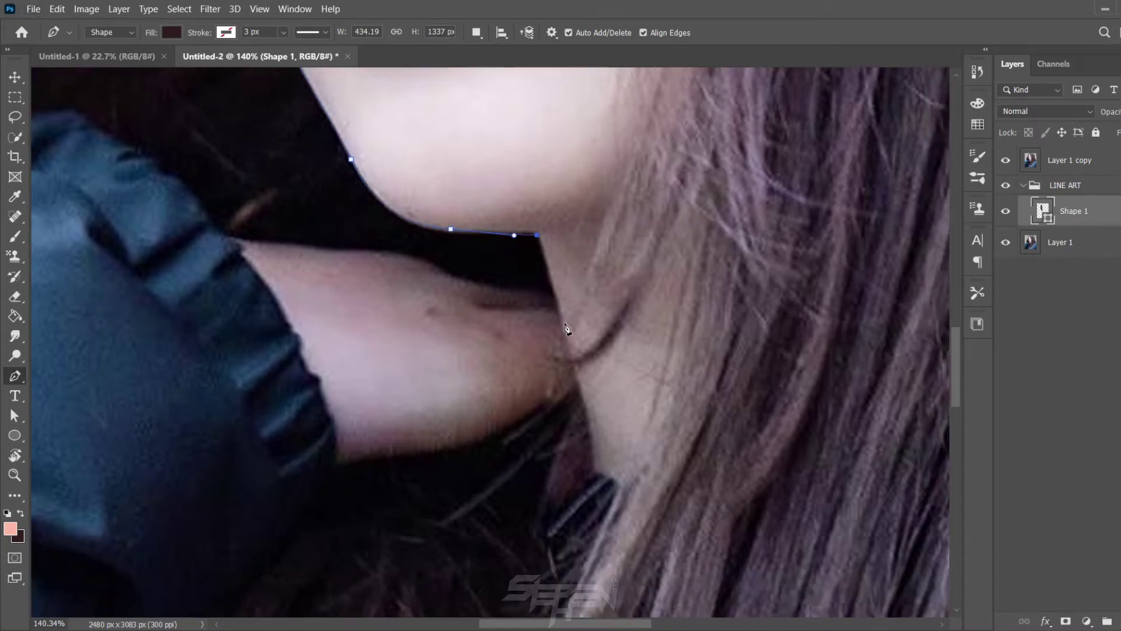
{"action": "left_click_drag", "start_coordinate": [554, 293], "coordinate": [557, 317]}
Step: Extend the path along the edge of the hand under the chin
{"action": "scroll", "coordinate": [524, 317], "scroll_direction": "down", "scroll_amount": 5}
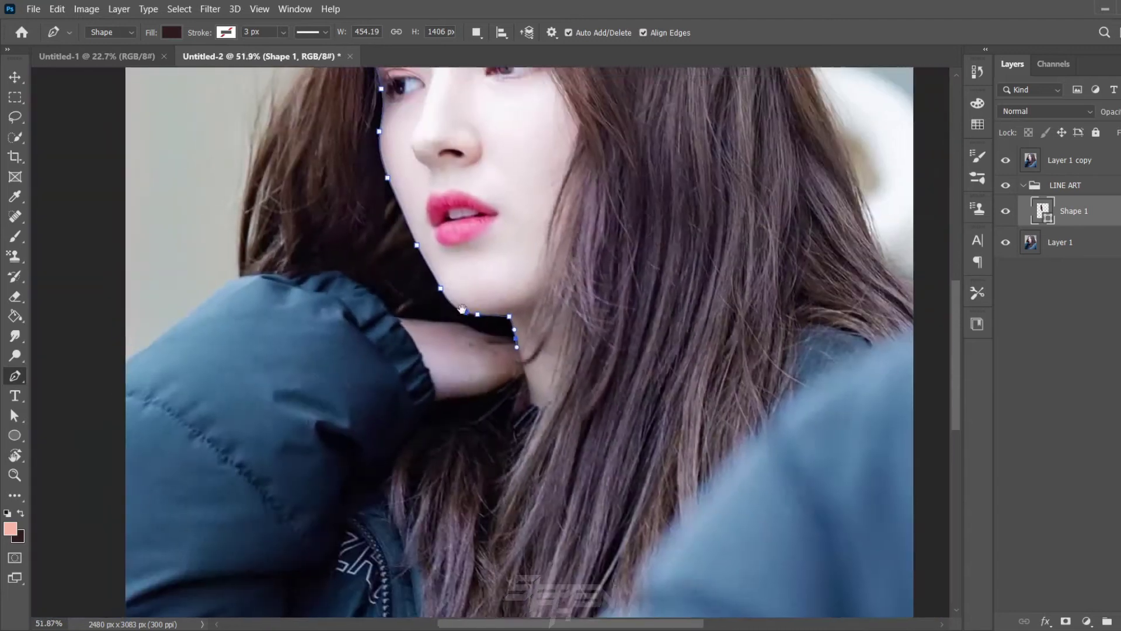
{"action": "scroll", "coordinate": [496, 351], "scroll_direction": "up", "scroll_amount": 4}
{"action": "left_click_drag", "start_coordinate": [500, 358], "coordinate": [372, 342]}
{"action": "left_click", "coordinate": [314, 331]}
{"action": "scroll", "coordinate": [373, 349], "scroll_direction": "down", "scroll_amount": 3}
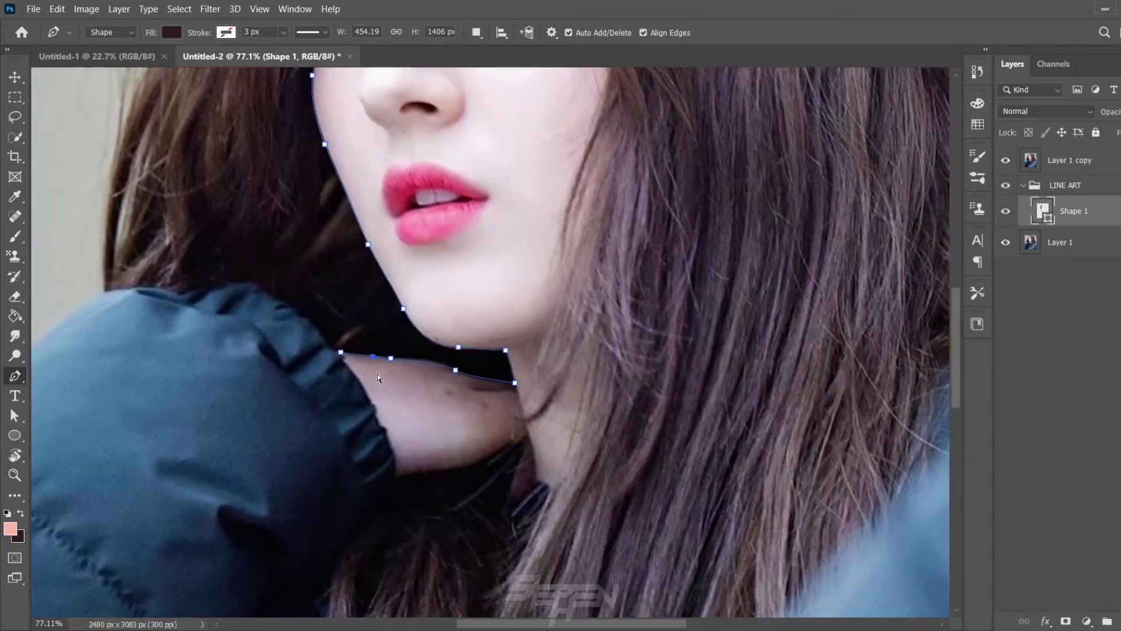
{"action": "scroll", "coordinate": [374, 359], "scroll_direction": "up", "scroll_amount": 4}
{"action": "scroll", "coordinate": [295, 342], "scroll_direction": "down", "scroll_amount": 3}
{"action": "scroll", "coordinate": [420, 409], "scroll_direction": "down", "scroll_amount": 3}
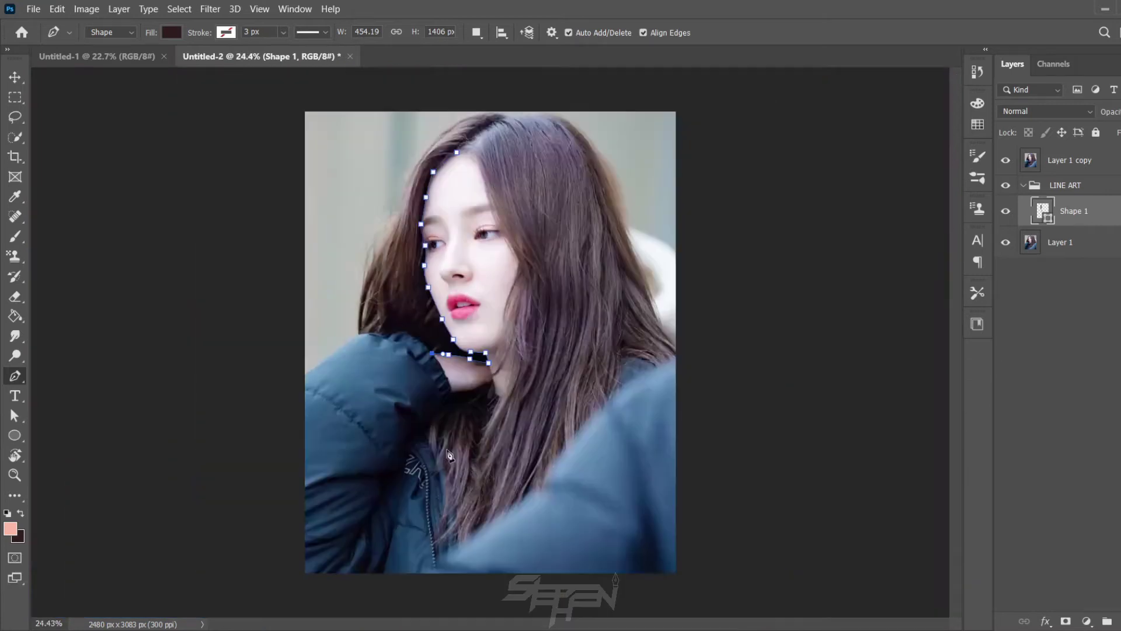
{"action": "scroll", "coordinate": [459, 397], "scroll_direction": "up", "scroll_amount": 1}
Step: Trace the hand's edge down to where it meets the sleeve, undoing a misplaced anchor
{"action": "scroll", "coordinate": [458, 395], "scroll_direction": "up", "scroll_amount": 3}
{"action": "scroll", "coordinate": [458, 395], "scroll_direction": "up", "scroll_amount": 3}
{"action": "left_click_drag", "start_coordinate": [362, 272], "coordinate": [364, 288]}
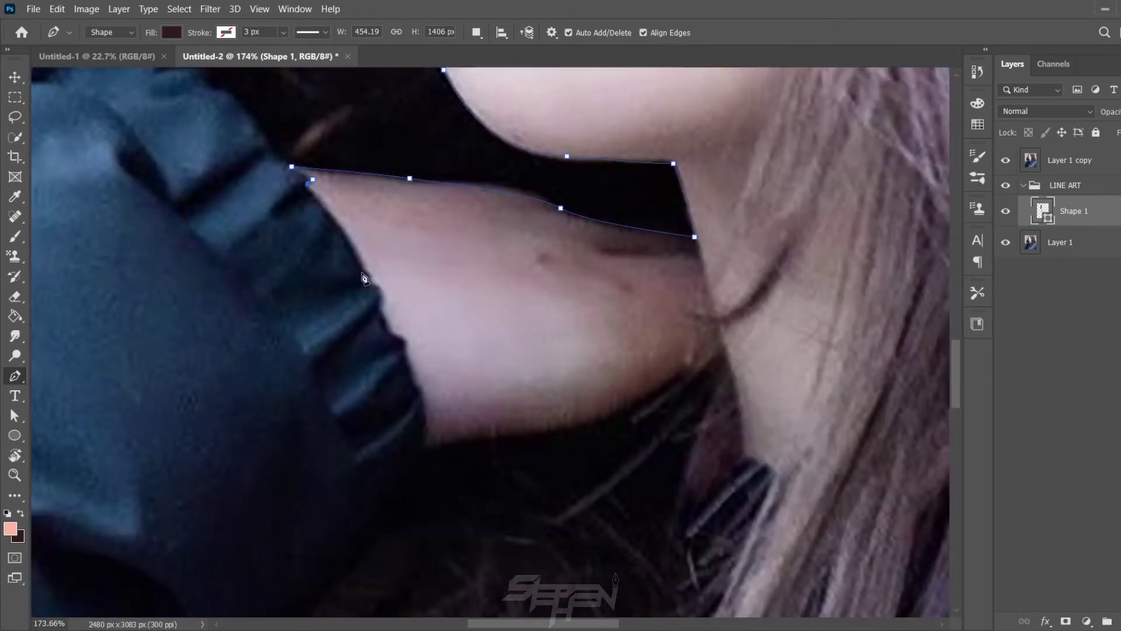
{"action": "key", "text": "ctrl+z"}
{"action": "left_click", "coordinate": [379, 309]}
{"action": "left_click", "coordinate": [404, 335]}
{"action": "left_click", "coordinate": [411, 382]}
{"action": "left_click_drag", "start_coordinate": [411, 386], "coordinate": [411, 320]}
Step: Continue down the cuff edge, under the hand, and up to the side of the neck
{"action": "left_click", "coordinate": [422, 341]}
{"action": "left_click", "coordinate": [420, 386]}
{"action": "left_click_drag", "start_coordinate": [505, 371], "coordinate": [522, 377]}
{"action": "left_click", "coordinate": [682, 315]}
{"action": "left_click", "coordinate": [723, 284]}
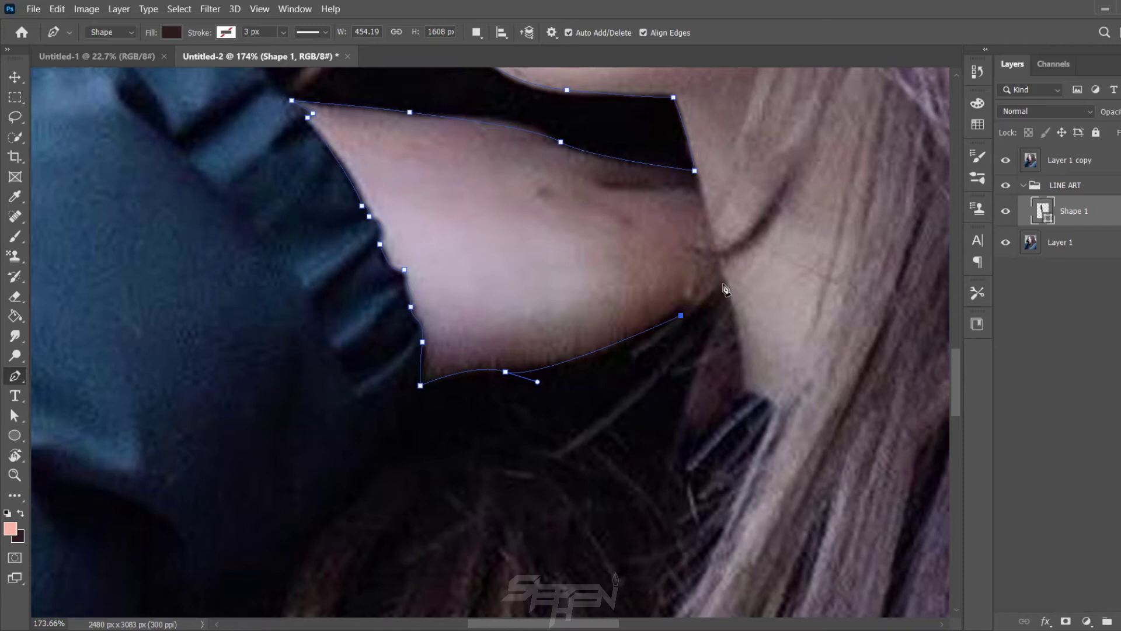
{"action": "scroll", "coordinate": [708, 362], "scroll_direction": "down", "scroll_amount": 5}
{"action": "scroll", "coordinate": [706, 361], "scroll_direction": "up", "scroll_amount": 3}
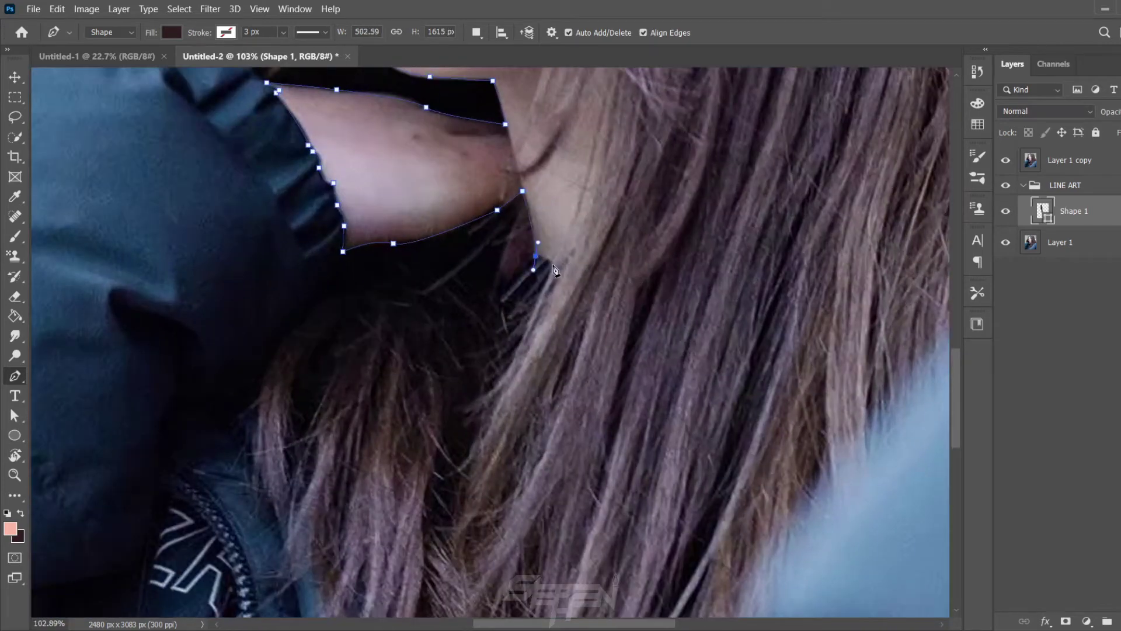
{"action": "scroll", "coordinate": [552, 281], "scroll_direction": "down", "scroll_amount": 2}
{"action": "scroll", "coordinate": [543, 303], "scroll_direction": "down", "scroll_amount": 3}
Step: Curve the path up the neck and along the hair edge, with one sharp corner anchor
{"action": "scroll", "coordinate": [536, 322], "scroll_direction": "up", "scroll_amount": 4}
{"action": "left_click_drag", "start_coordinate": [534, 316], "coordinate": [543, 235]}
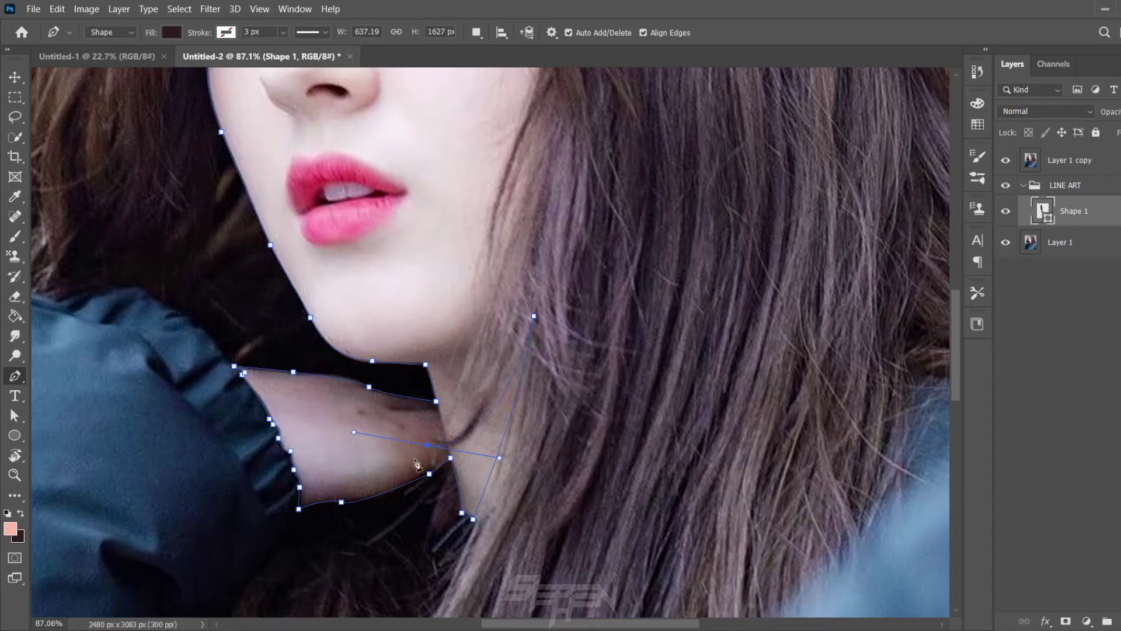
{"action": "left_click_drag", "start_coordinate": [505, 316], "coordinate": [514, 230]}
{"action": "left_click", "coordinate": [506, 317]}
{"action": "scroll", "coordinate": [444, 424], "scroll_direction": "down", "scroll_amount": 1}
{"action": "scroll", "coordinate": [444, 423], "scroll_direction": "down", "scroll_amount": 1}
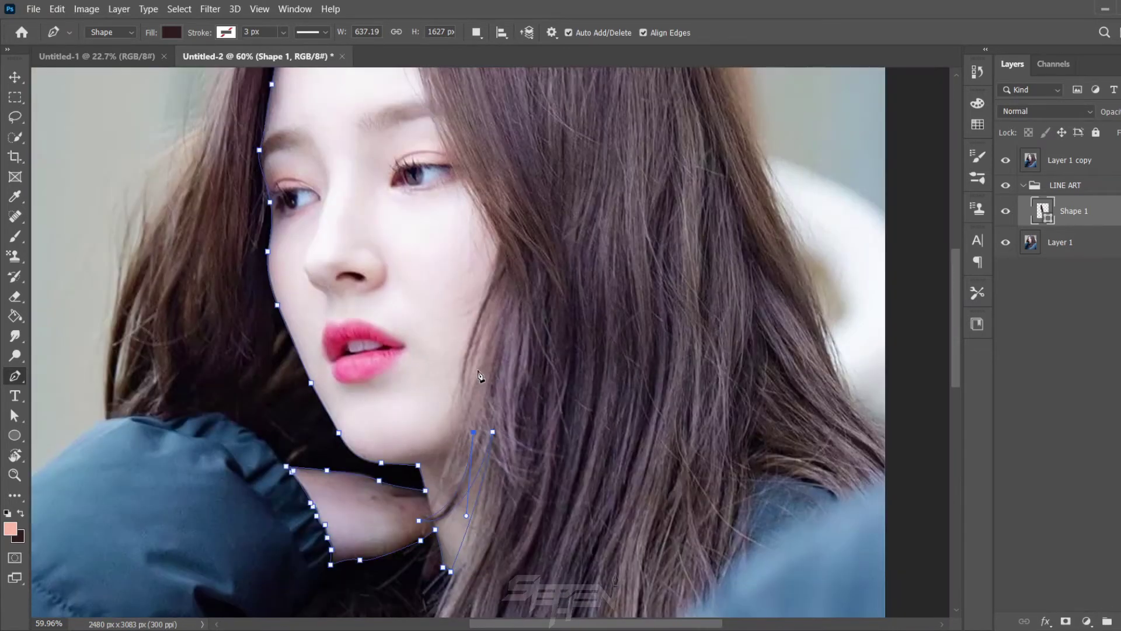
{"action": "left_click_drag", "start_coordinate": [483, 303], "coordinate": [532, 191]}
{"action": "mouse_move", "coordinate": [486, 309]}
{"action": "left_mouse_down"}
{"action": "mouse_move", "coordinate": [501, 413]}
{"action": "mouse_move", "coordinate": [545, 225]}
{"action": "mouse_move", "coordinate": [545, 518]}
{"action": "left_mouse_up"}
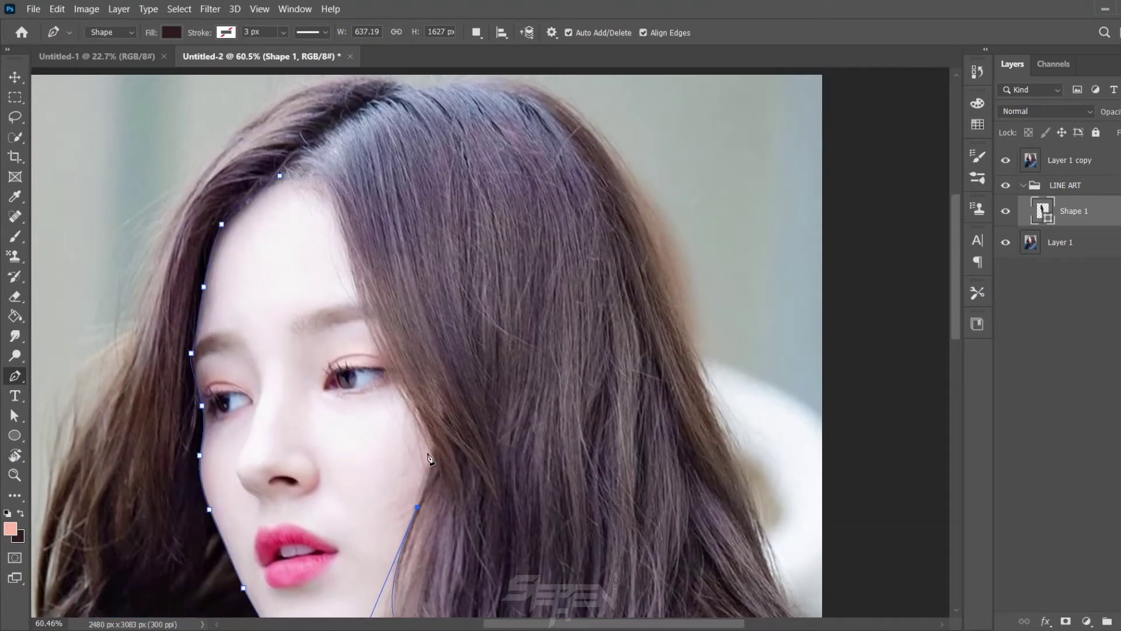
{"action": "scroll", "coordinate": [467, 396], "scroll_direction": "up", "scroll_amount": 1}
Step: Follow the right hair edge, then place anchors outside the image toward the bottom right
{"action": "left_click_drag", "start_coordinate": [467, 396], "coordinate": [402, 242]}
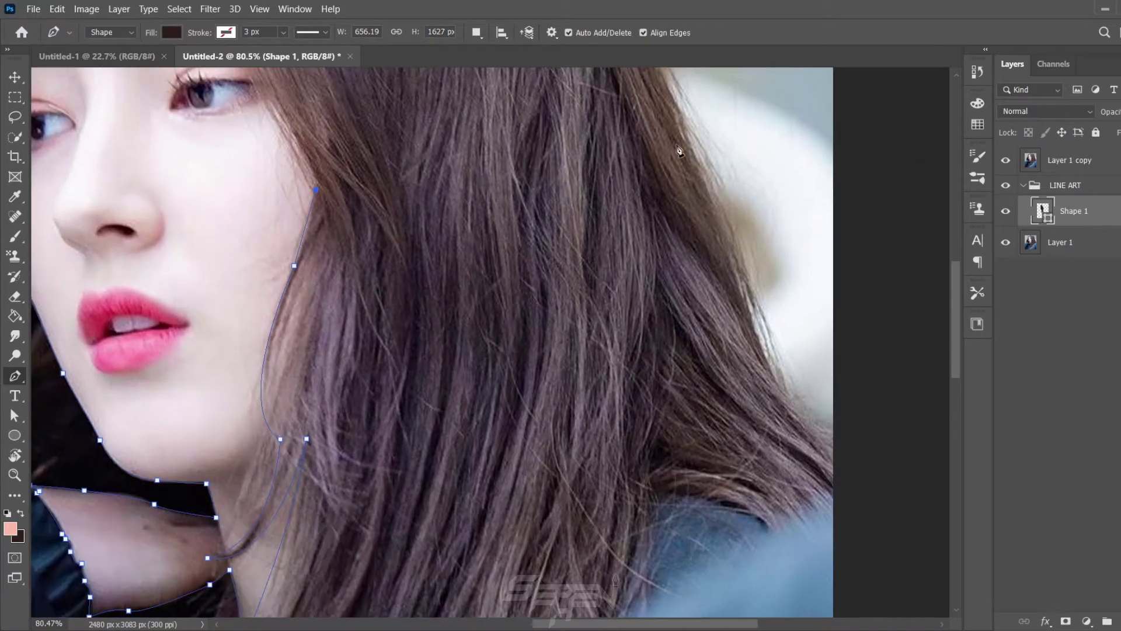
{"action": "left_click_drag", "start_coordinate": [680, 150], "coordinate": [418, 300]}
{"action": "left_click", "coordinate": [559, 356]}
{"action": "left_click", "coordinate": [577, 409]}
{"action": "left_click_drag", "start_coordinate": [649, 467], "coordinate": [697, 486]}
{"action": "scroll", "coordinate": [445, 415], "scroll_direction": "down", "scroll_amount": 5}
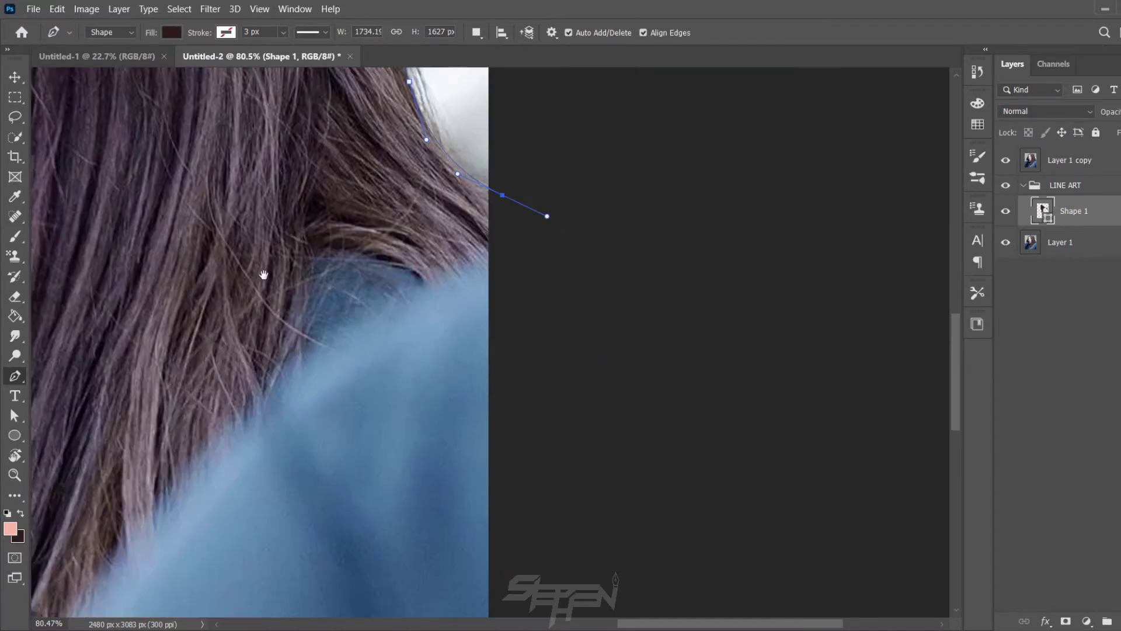
{"action": "left_click", "coordinate": [663, 422]}
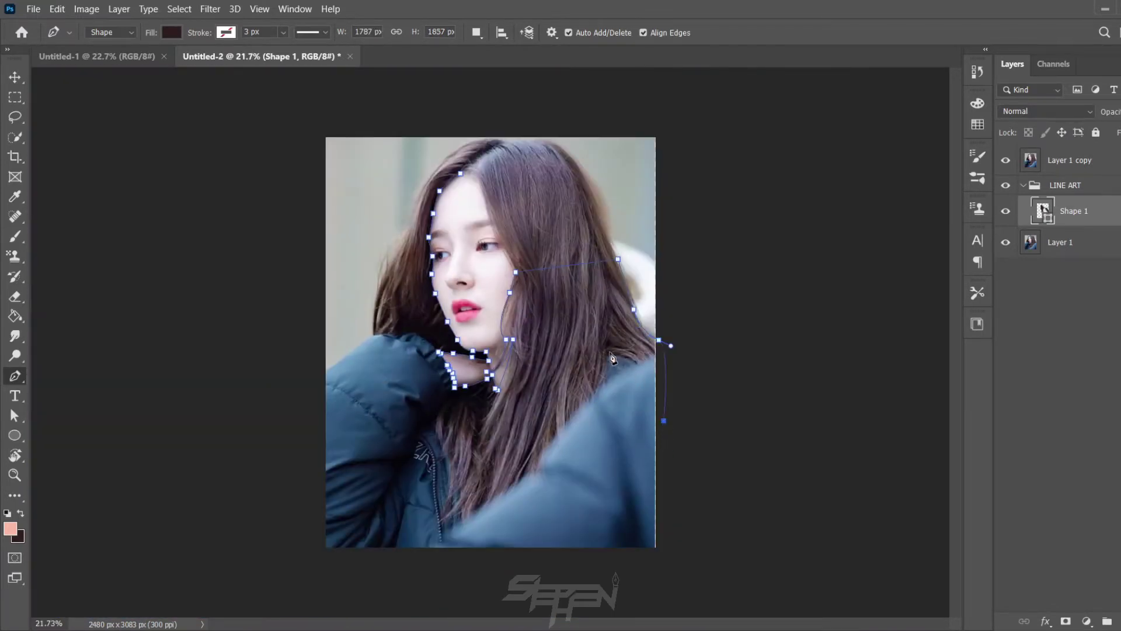
{"action": "left_click", "coordinate": [676, 583]}
Step: Loop the path below and left of the image, then curve it up the outer hair edge
{"action": "left_click", "coordinate": [300, 573]}
{"action": "left_click", "coordinate": [277, 411]}
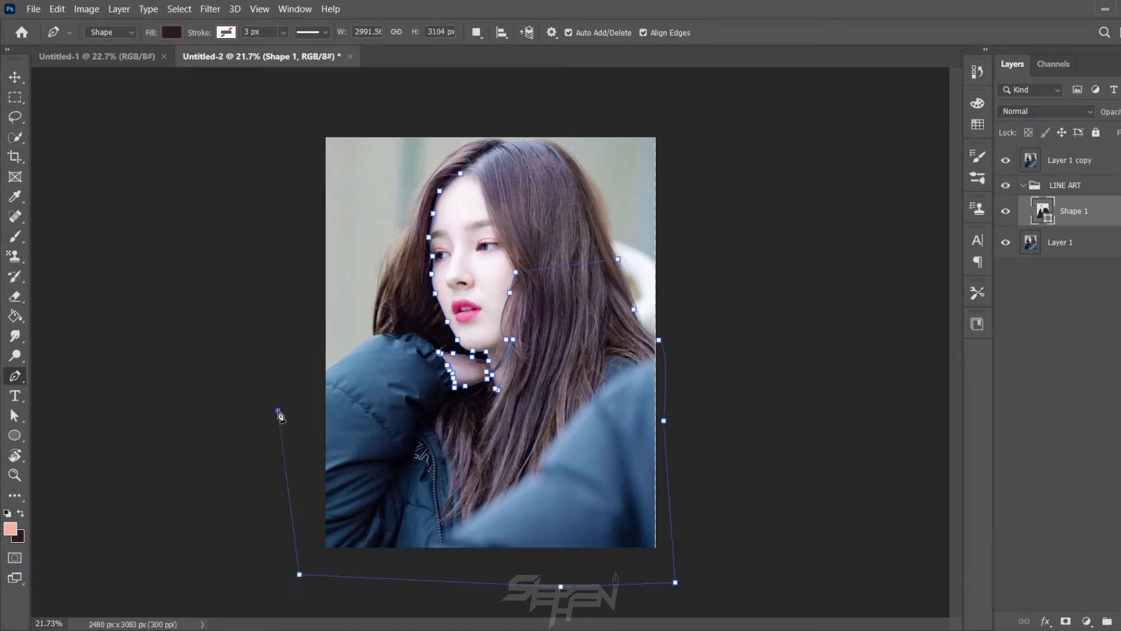
{"action": "scroll", "coordinate": [286, 380], "scroll_direction": "up", "scroll_amount": 3}
{"action": "left_click", "coordinate": [311, 307]}
{"action": "scroll", "coordinate": [315, 310], "scroll_direction": "up", "scroll_amount": 3}
{"action": "scroll", "coordinate": [315, 310], "scroll_direction": "down", "scroll_amount": 3}
{"action": "left_click_drag", "start_coordinate": [356, 280], "coordinate": [421, 201]}
{"action": "scroll", "coordinate": [435, 207], "scroll_direction": "up", "scroll_amount": 2}
{"action": "scroll", "coordinate": [475, 409], "scroll_direction": "up", "scroll_amount": 2}
{"action": "left_click_drag", "start_coordinate": [439, 355], "coordinate": [488, 314]}
Step: Arc the path over the top of the head and across the crown of the hair
{"action": "scroll", "coordinate": [478, 362], "scroll_direction": "up", "scroll_amount": 4}
{"action": "left_click_drag", "start_coordinate": [693, 234], "coordinate": [868, 278]}
{"action": "scroll", "coordinate": [868, 280], "scroll_direction": "right", "scroll_amount": 3}
{"action": "left_click", "coordinate": [545, 287]}
{"action": "scroll", "coordinate": [526, 298], "scroll_direction": "right", "scroll_amount": 3}
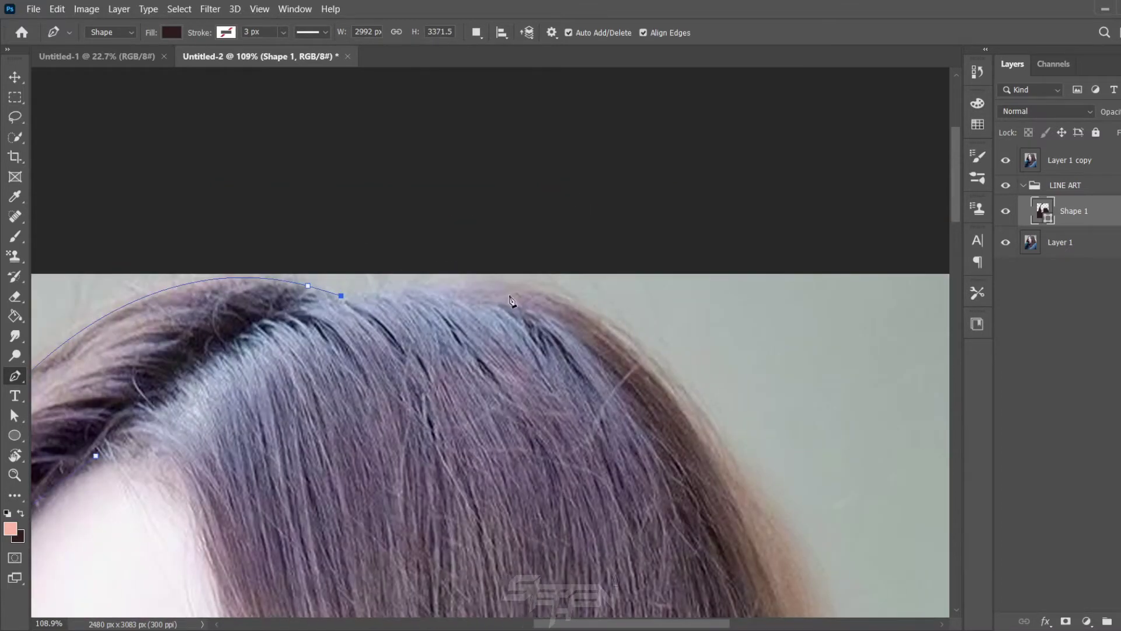
{"action": "left_click_drag", "start_coordinate": [401, 290], "coordinate": [467, 303]}
{"action": "scroll", "coordinate": [455, 295], "scroll_direction": "down", "scroll_amount": 5}
{"action": "left_click_drag", "start_coordinate": [534, 319], "coordinate": [563, 351]}
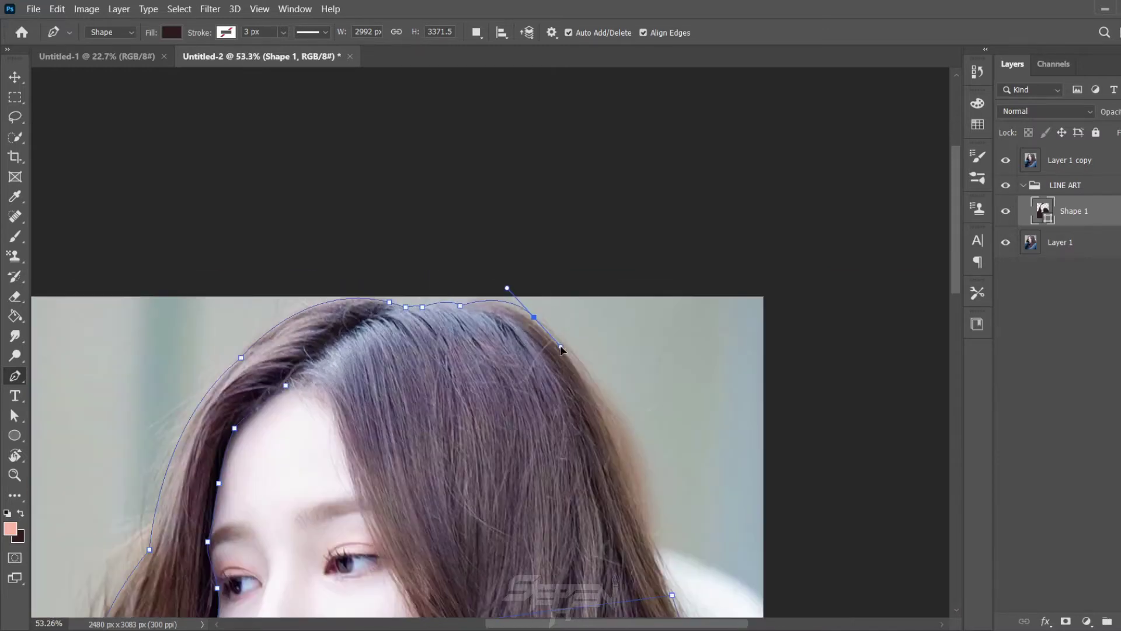
{"action": "scroll", "coordinate": [525, 379], "scroll_direction": "down", "scroll_amount": 2}
{"action": "scroll", "coordinate": [526, 379], "scroll_direction": "right", "scroll_amount": 3}
{"action": "scroll", "coordinate": [411, 400], "scroll_direction": "up", "scroll_amount": 2}
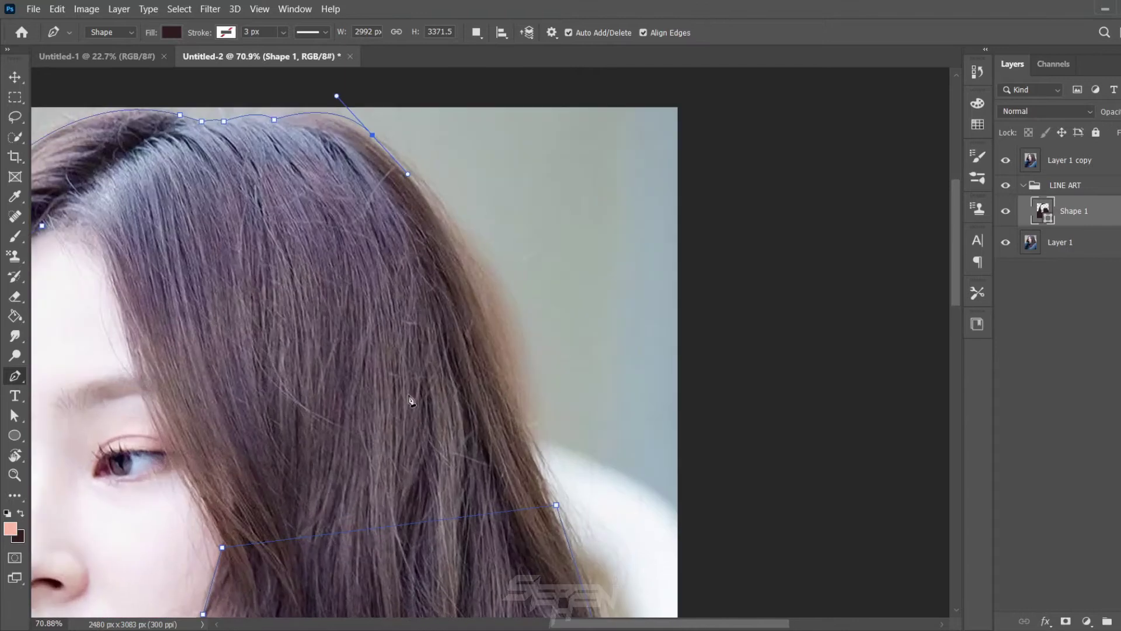
{"action": "scroll", "coordinate": [427, 341], "scroll_direction": "down", "scroll_amount": 5}
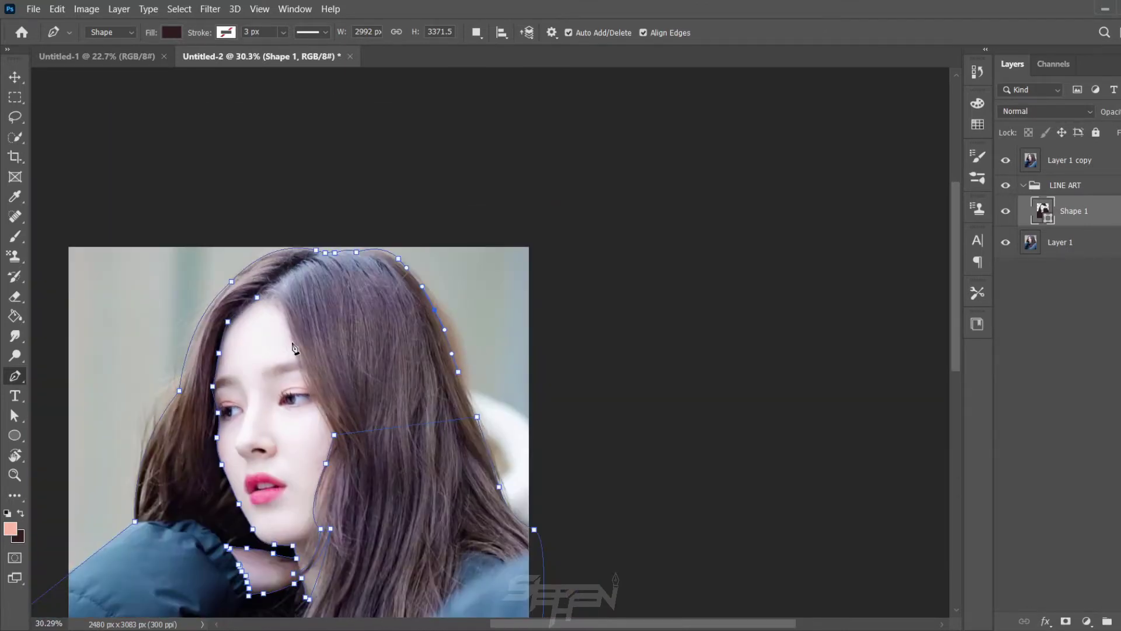
{"action": "scroll", "coordinate": [454, 413], "scroll_direction": "up", "scroll_amount": 5}
Step: Add the last hair-edge anchors and close the outline at its starting point
{"action": "scroll", "coordinate": [315, 419], "scroll_direction": "up", "scroll_amount": 2}
{"action": "scroll", "coordinate": [316, 419], "scroll_direction": "left", "scroll_amount": 5}
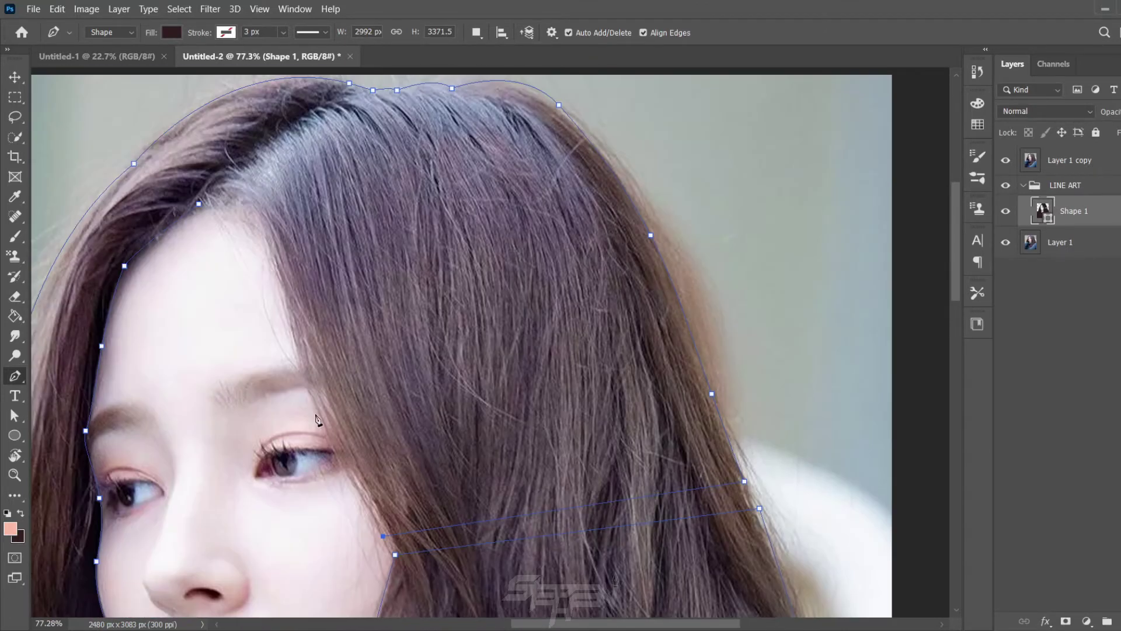
{"action": "left_click", "coordinate": [320, 411]}
{"action": "scroll", "coordinate": [331, 391], "scroll_direction": "up", "scroll_amount": 1}
{"action": "left_click", "coordinate": [298, 316]}
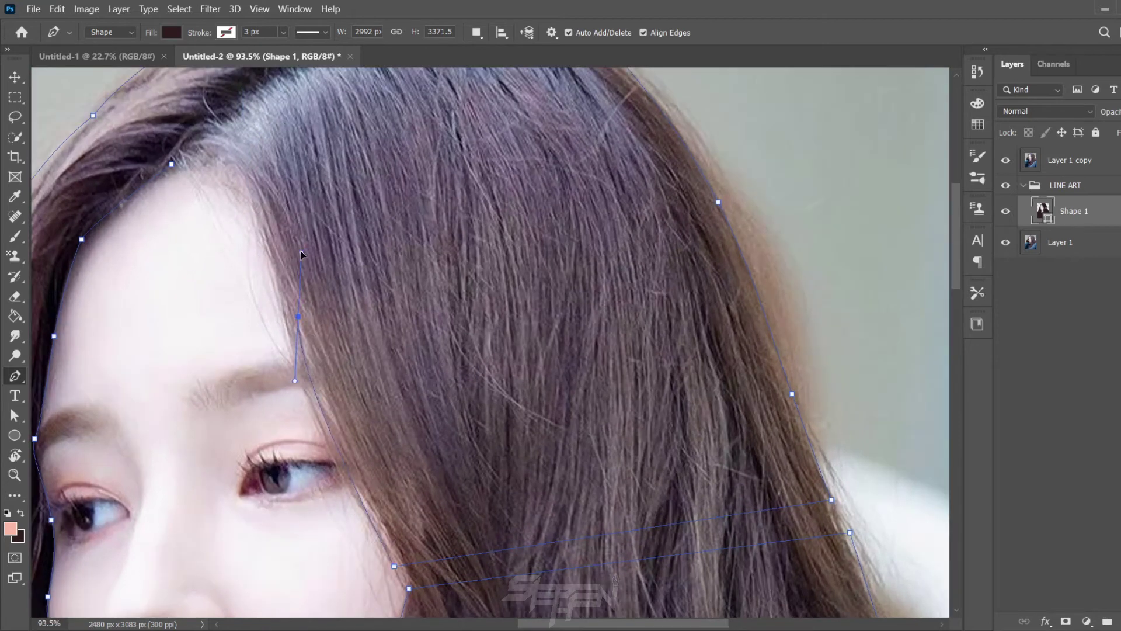
{"action": "scroll", "coordinate": [286, 233], "scroll_direction": "up", "scroll_amount": 1}
{"action": "left_click_drag", "start_coordinate": [278, 221], "coordinate": [295, 240]}
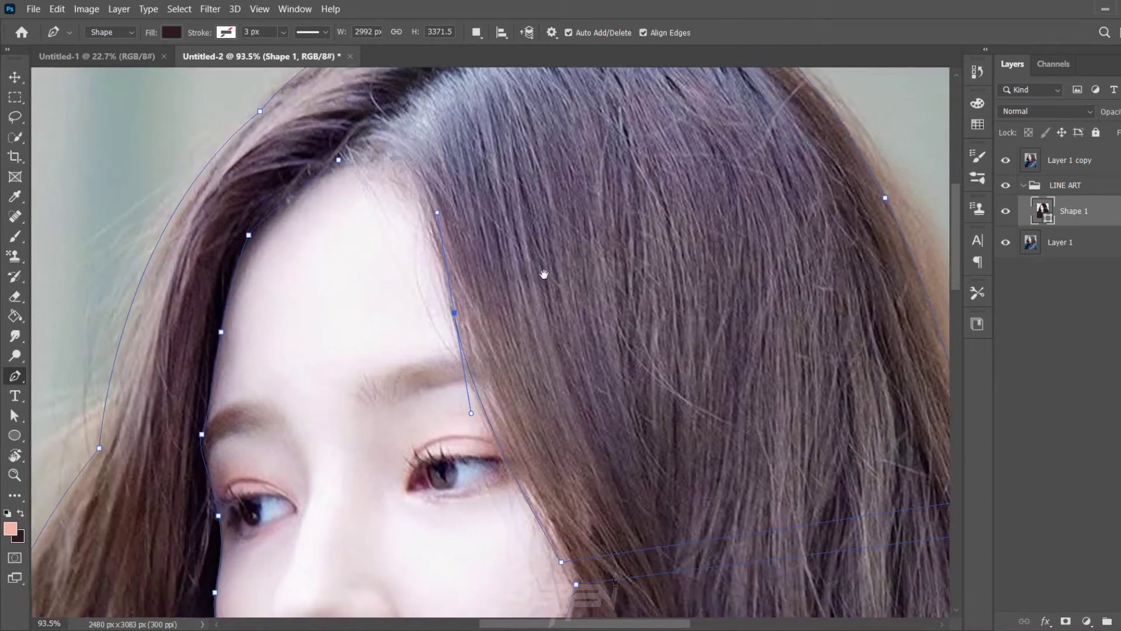
{"action": "scroll", "coordinate": [351, 192], "scroll_direction": "left", "scroll_amount": 4}
{"action": "left_click", "coordinate": [350, 188]}
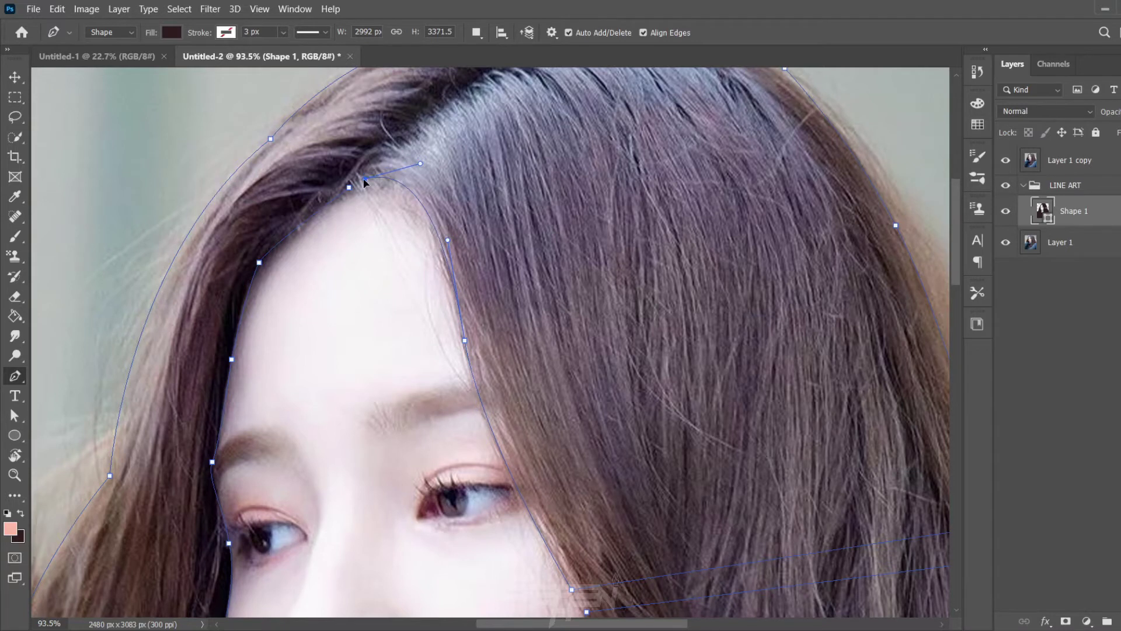
Step: Begin hair-strand paths with curved anchors along the hair edge
{"action": "scroll", "coordinate": [449, 310], "scroll_direction": "down", "scroll_amount": 3}
{"action": "scroll", "coordinate": [526, 403], "scroll_direction": "down", "scroll_amount": 3}
{"action": "scroll", "coordinate": [543, 391], "scroll_direction": "up", "scroll_amount": 4}
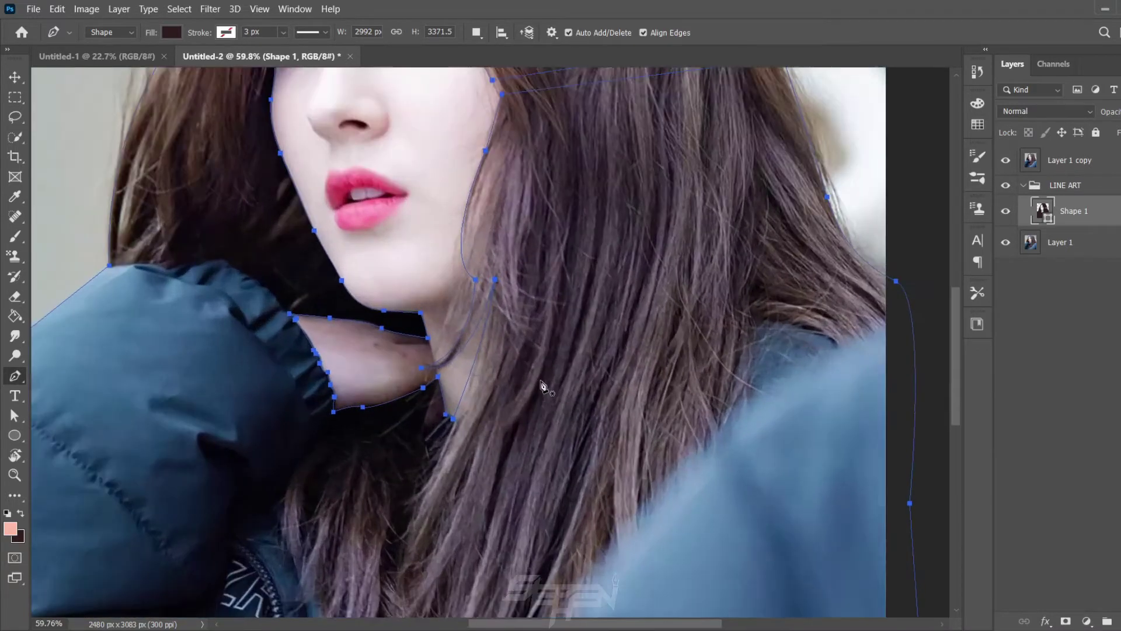
{"action": "scroll", "coordinate": [519, 189], "scroll_direction": "up", "scroll_amount": 4}
{"action": "left_click_drag", "start_coordinate": [484, 395], "coordinate": [534, 432]}
{"action": "left_click_drag", "start_coordinate": [666, 403], "coordinate": [422, 363]}
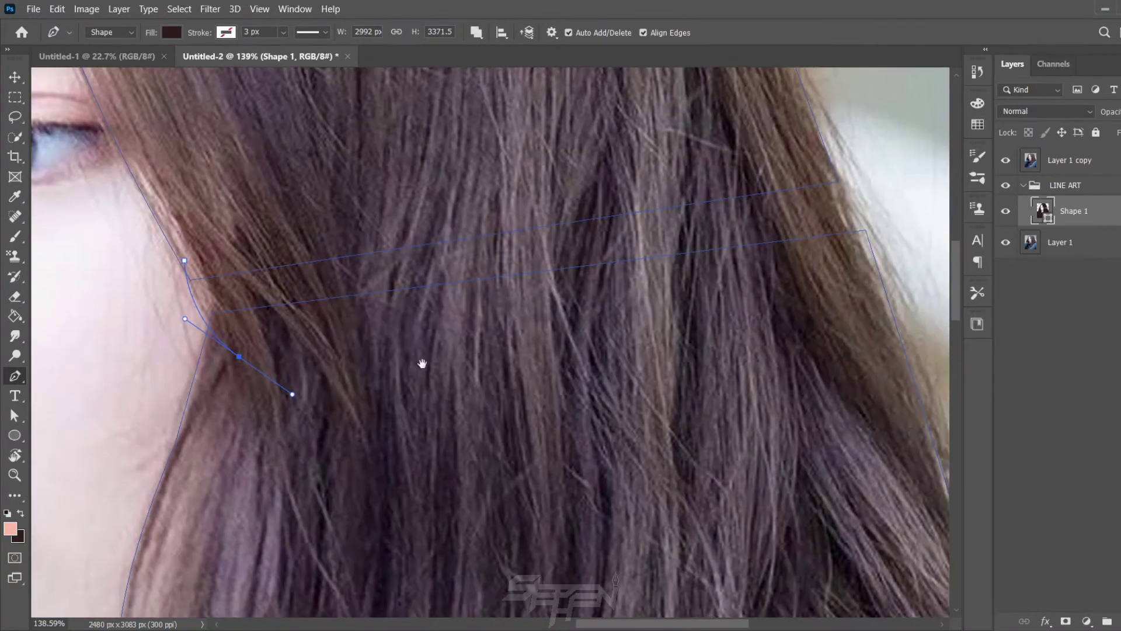
{"action": "left_click", "coordinate": [864, 238]}
{"action": "left_click_drag", "start_coordinate": [810, 150], "coordinate": [734, 90]}
{"action": "left_click", "coordinate": [305, 229]}
{"action": "scroll", "coordinate": [186, 265], "scroll_direction": "down", "scroll_amount": 5}
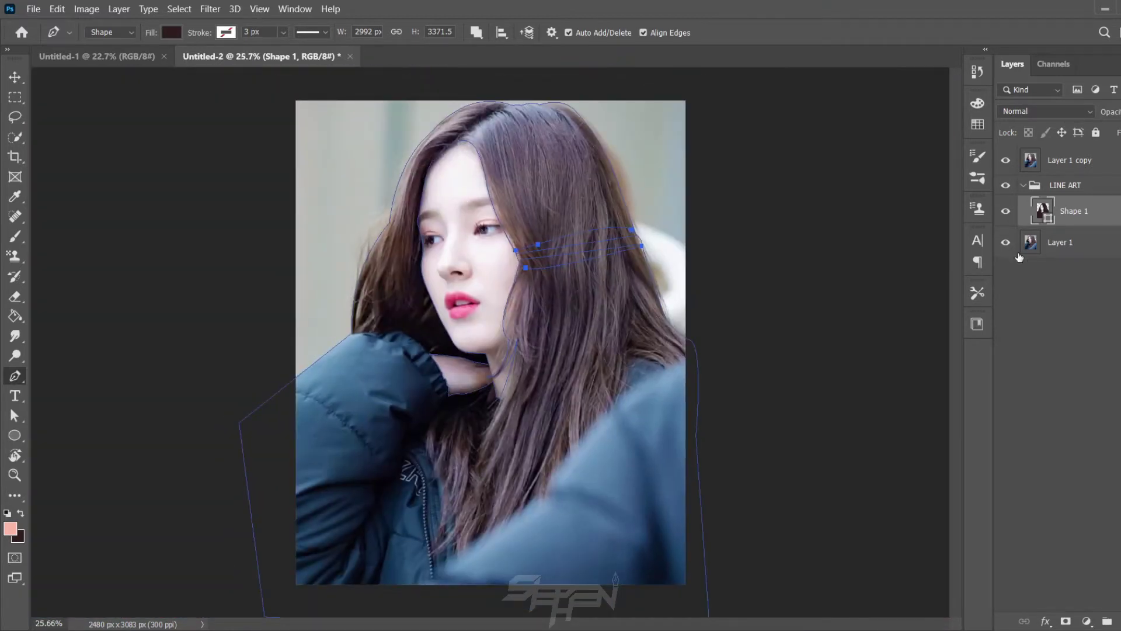
Step: Hide the original photo, add a white Solid Color fill layer, and reselect Shape 1
{"action": "left_click", "coordinate": [1006, 159]}
{"action": "left_click", "coordinate": [1051, 242]}
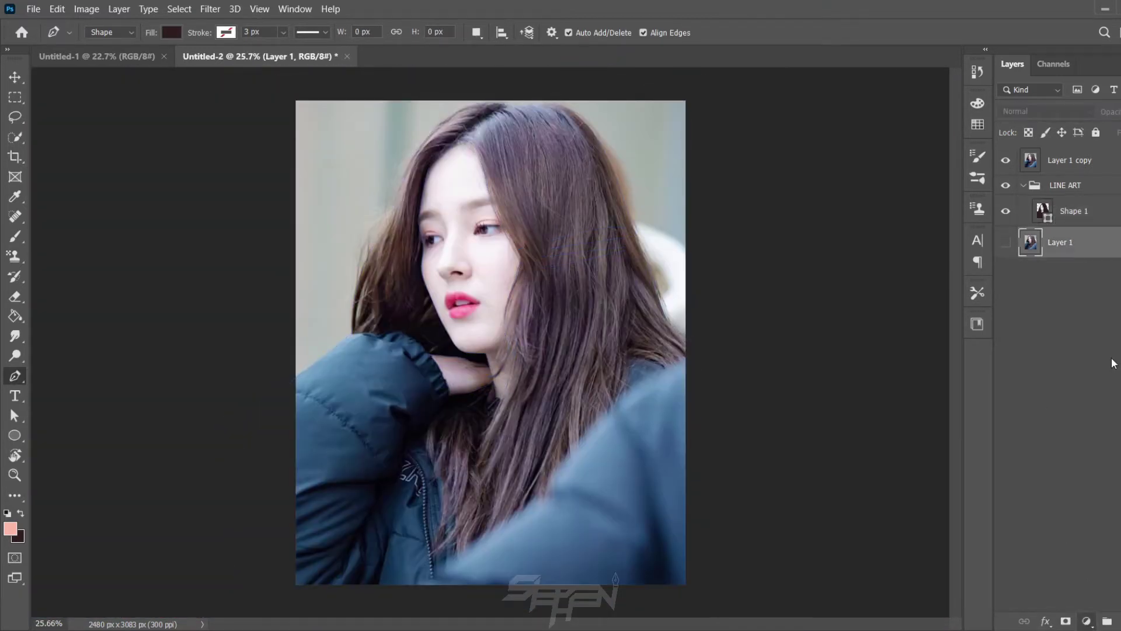
{"action": "key", "text": "p"}
{"action": "left_click", "coordinate": [1005, 160]}
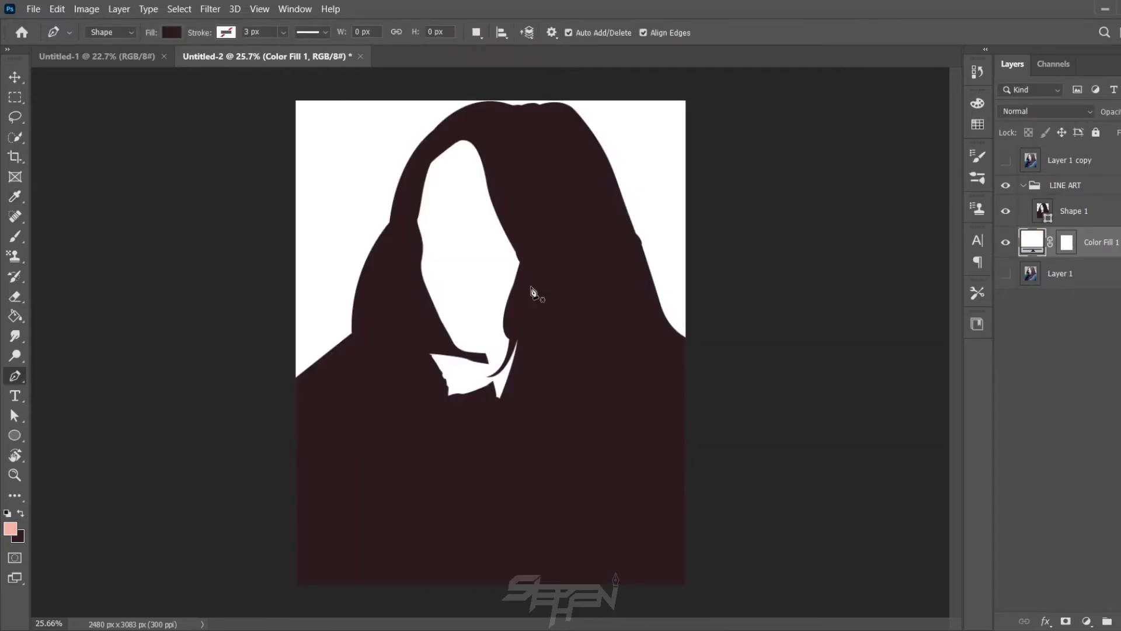
{"action": "left_click", "coordinate": [1005, 159]}
{"action": "scroll", "coordinate": [892, 184], "scroll_direction": "up", "scroll_amount": 3}
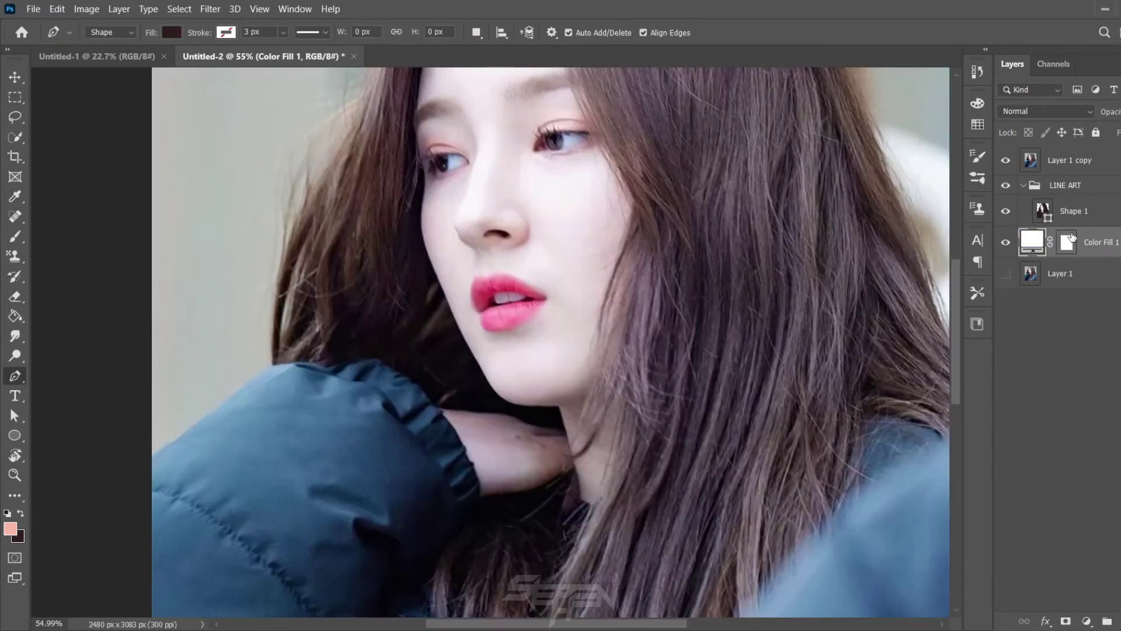
{"action": "left_click", "coordinate": [1072, 210]}
{"action": "scroll", "coordinate": [533, 226], "scroll_direction": "up", "scroll_amount": 3}
Step: Trace a small curved nostril path, close it, and undo the extra curve reshaping
{"action": "scroll", "coordinate": [561, 260], "scroll_direction": "up", "scroll_amount": 2}
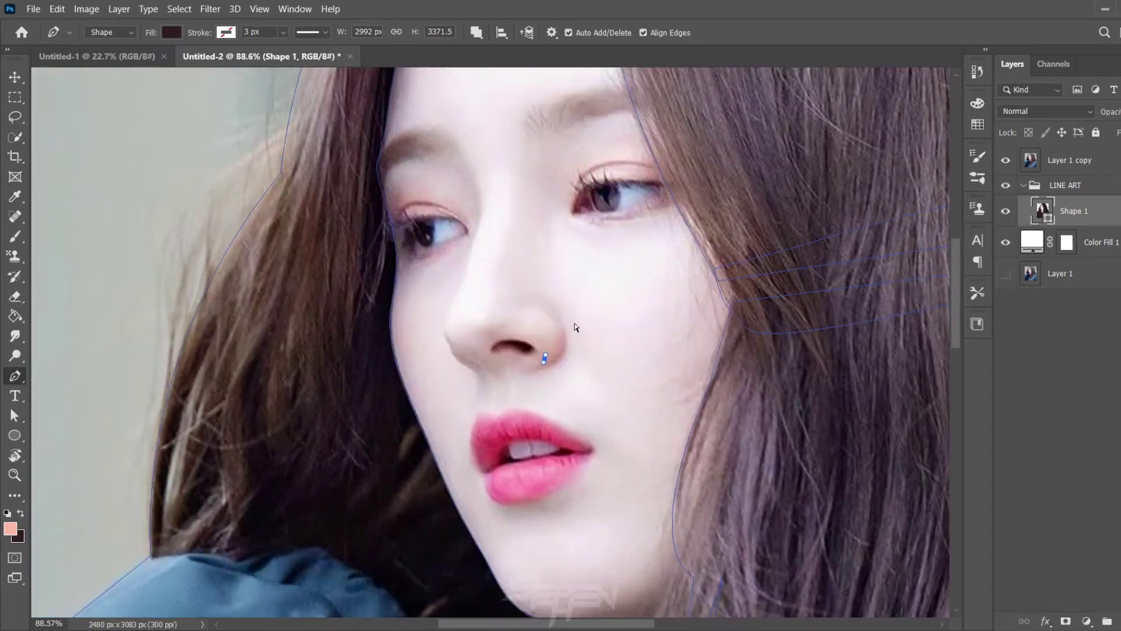
{"action": "scroll", "coordinate": [491, 353], "scroll_direction": "up", "scroll_amount": 3}
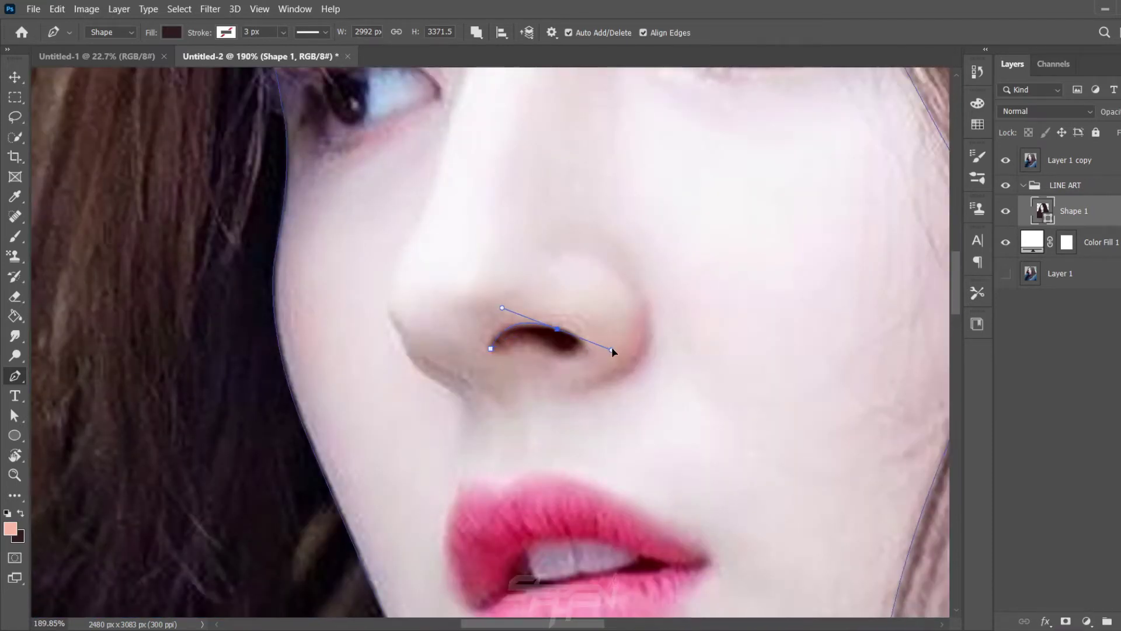
{"action": "left_click_drag", "start_coordinate": [611, 351], "coordinate": [531, 362]}
{"action": "left_click", "coordinate": [491, 350]}
{"action": "left_click_drag", "start_coordinate": [506, 349], "coordinate": [514, 377]}
{"action": "key", "text": "ctrl+z"}
Step: Trace the lip parting line with Pen anchors from the mouth corner across the lips
{"action": "scroll", "coordinate": [525, 397], "scroll_direction": "down", "scroll_amount": 3}
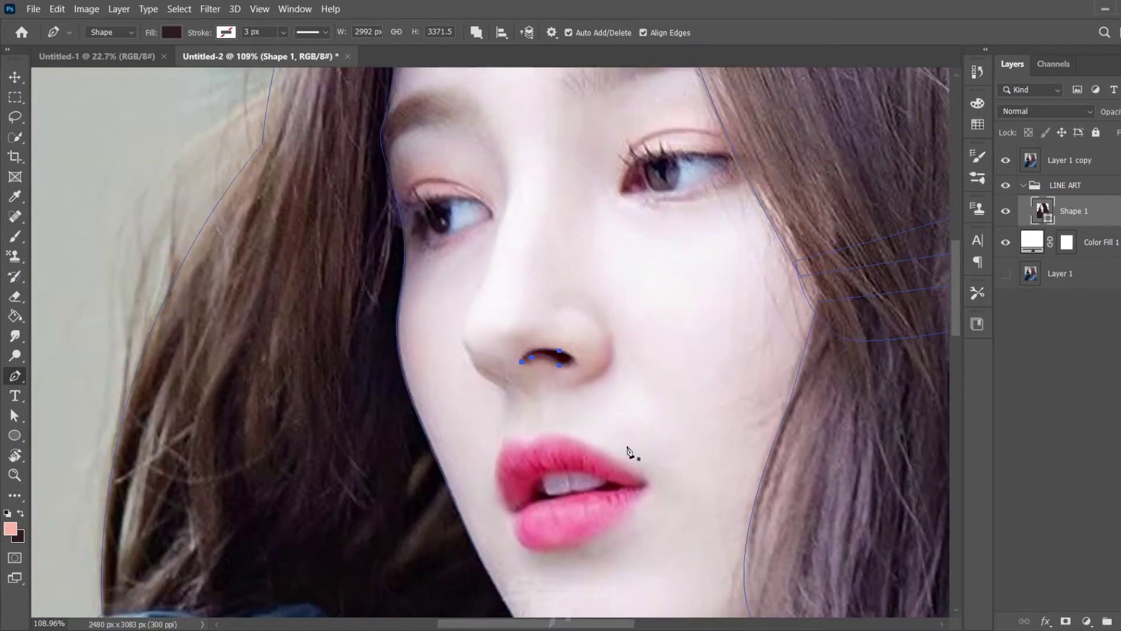
{"action": "scroll", "coordinate": [572, 403], "scroll_direction": "up", "scroll_amount": 5}
{"action": "left_click", "coordinate": [642, 362]}
{"action": "left_click_drag", "start_coordinate": [542, 372], "coordinate": [550, 361]}
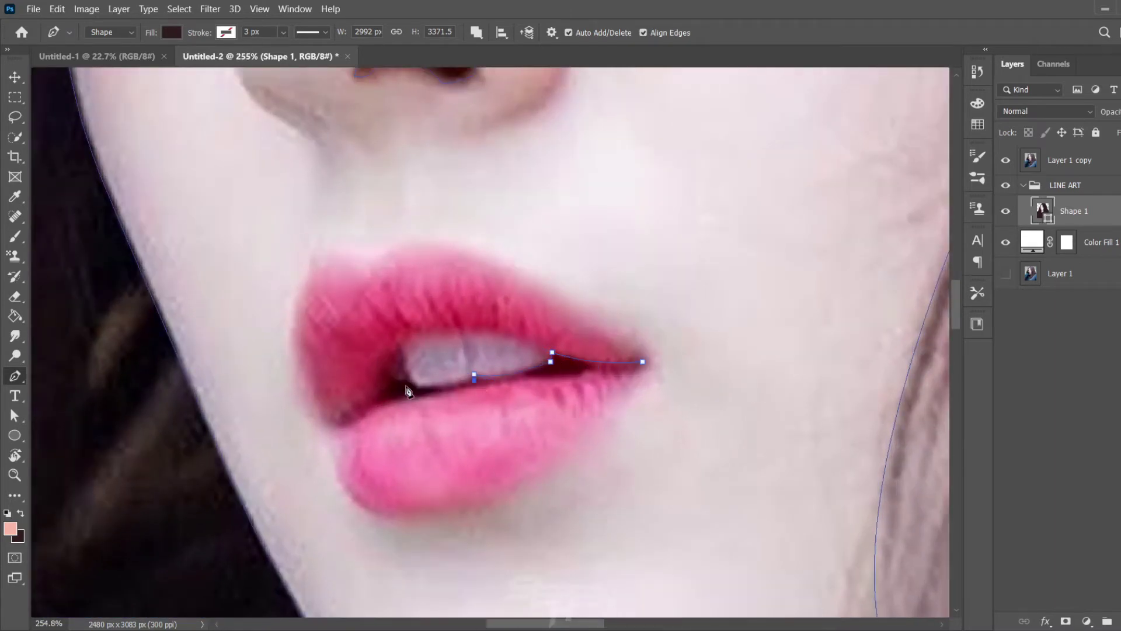
{"action": "scroll", "coordinate": [419, 389], "scroll_direction": "down", "scroll_amount": 2}
{"action": "scroll", "coordinate": [419, 389], "scroll_direction": "up", "scroll_amount": 3}
{"action": "left_click", "coordinate": [397, 357]}
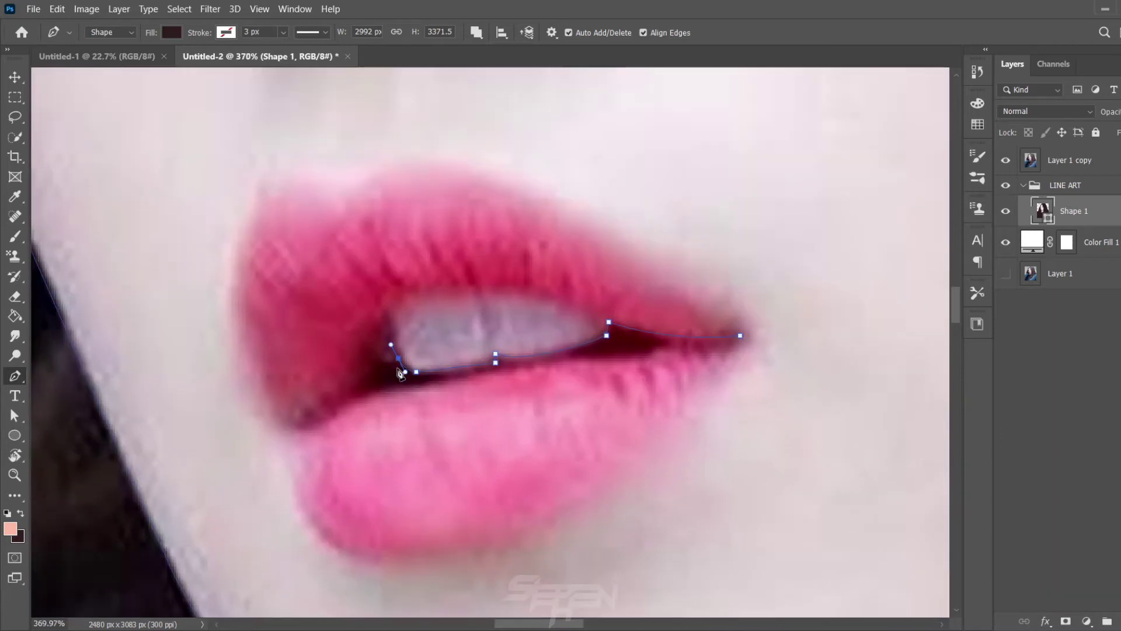
{"action": "left_click", "coordinate": [373, 360]}
{"action": "scroll", "coordinate": [350, 402], "scroll_direction": "down", "scroll_amount": 3}
{"action": "scroll", "coordinate": [339, 414], "scroll_direction": "down", "scroll_amount": 1}
{"action": "left_click", "coordinate": [328, 410]}
{"action": "scroll", "coordinate": [350, 415], "scroll_direction": "up", "scroll_amount": 2}
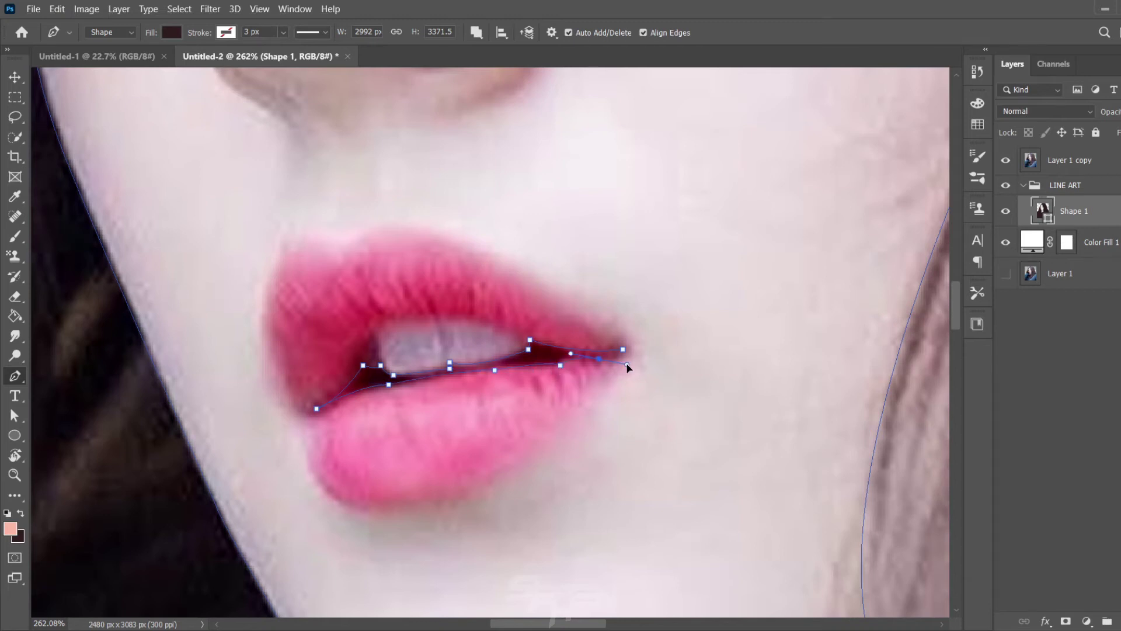
{"action": "scroll", "coordinate": [622, 361], "scroll_direction": "down", "scroll_amount": 3}
{"action": "scroll", "coordinate": [525, 397], "scroll_direction": "down", "scroll_amount": 3}
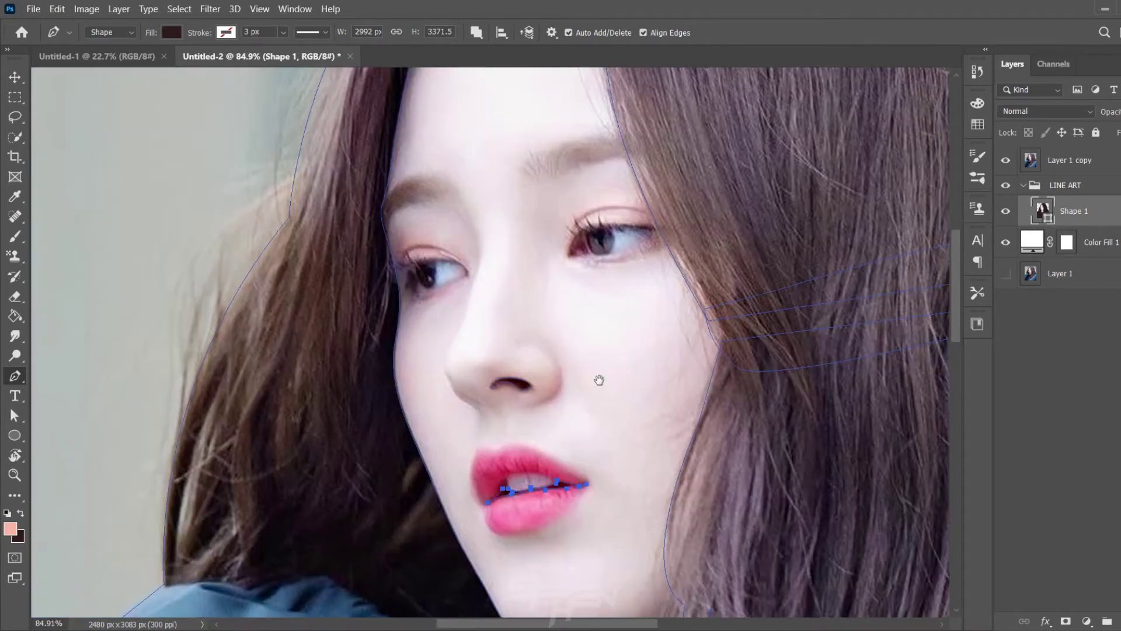
Step: Draw curved eyelash strokes from the left eye's upper lid, ending in a sharp tip
{"action": "scroll", "coordinate": [450, 314], "scroll_direction": "up", "scroll_amount": 2}
{"action": "scroll", "coordinate": [505, 260], "scroll_direction": "up", "scroll_amount": 1}
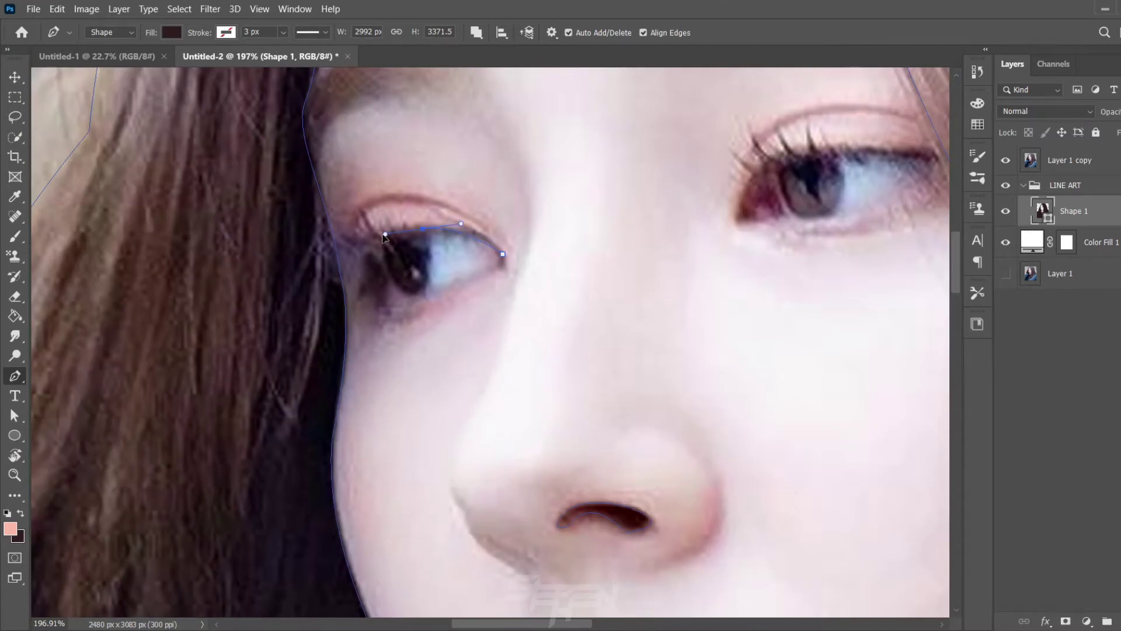
{"action": "scroll", "coordinate": [423, 232], "scroll_direction": "up", "scroll_amount": 2}
{"action": "left_click_drag", "start_coordinate": [407, 204], "coordinate": [376, 145]}
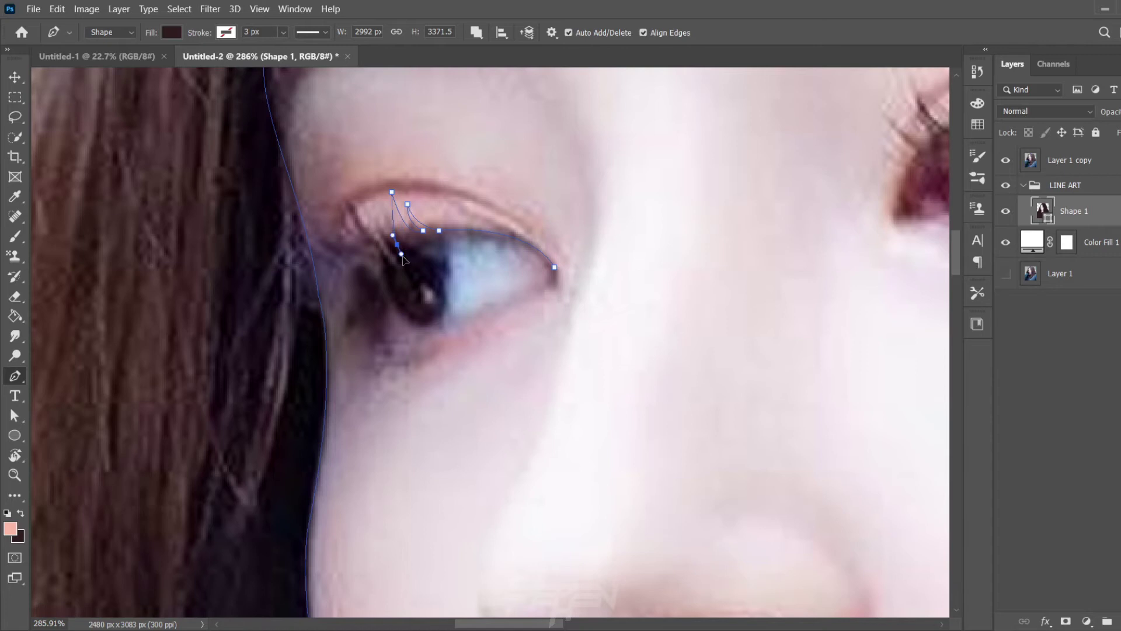
{"action": "mouse_move", "coordinate": [413, 248]}
{"action": "left_mouse_down"}
{"action": "mouse_move", "coordinate": [439, 257]}
{"action": "mouse_move", "coordinate": [390, 261]}
{"action": "left_mouse_up"}
{"action": "scroll", "coordinate": [389, 261], "scroll_direction": "down", "scroll_amount": 2}
{"action": "left_click_drag", "start_coordinate": [362, 207], "coordinate": [367, 169]}
{"action": "left_click", "coordinate": [362, 208], "text": "alt"}
{"action": "left_click", "coordinate": [342, 234], "text": "ctrl"}
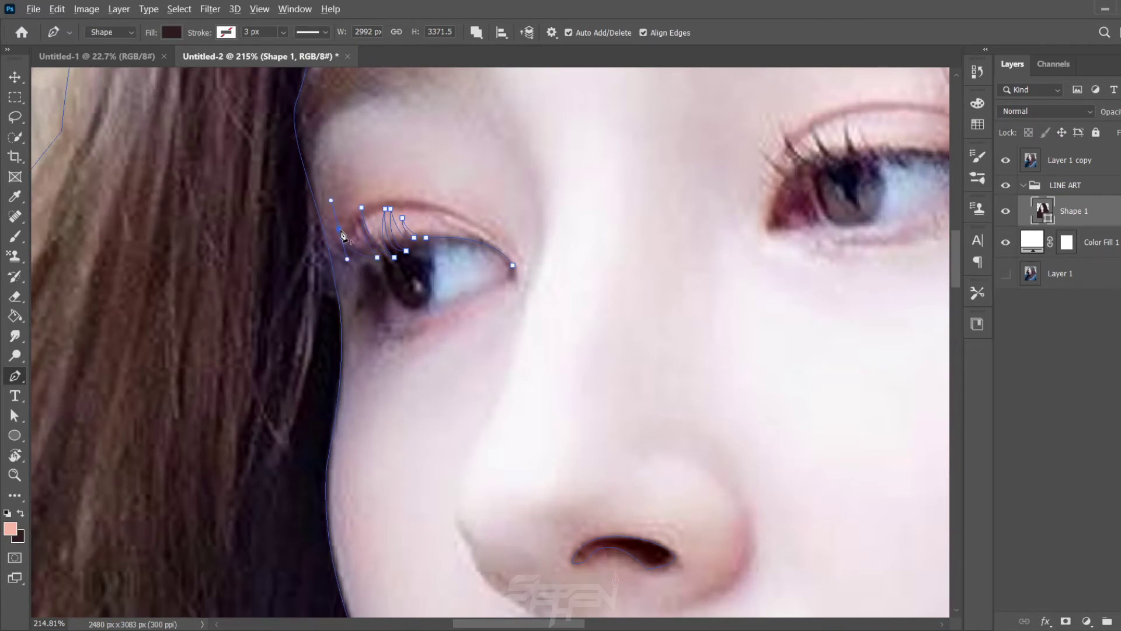
Step: Curve the path beneath the left eye's lashes and down under the eye
{"action": "scroll", "coordinate": [356, 257], "scroll_direction": "up", "scroll_amount": 5}
{"action": "left_click_drag", "start_coordinate": [363, 255], "coordinate": [402, 274]}
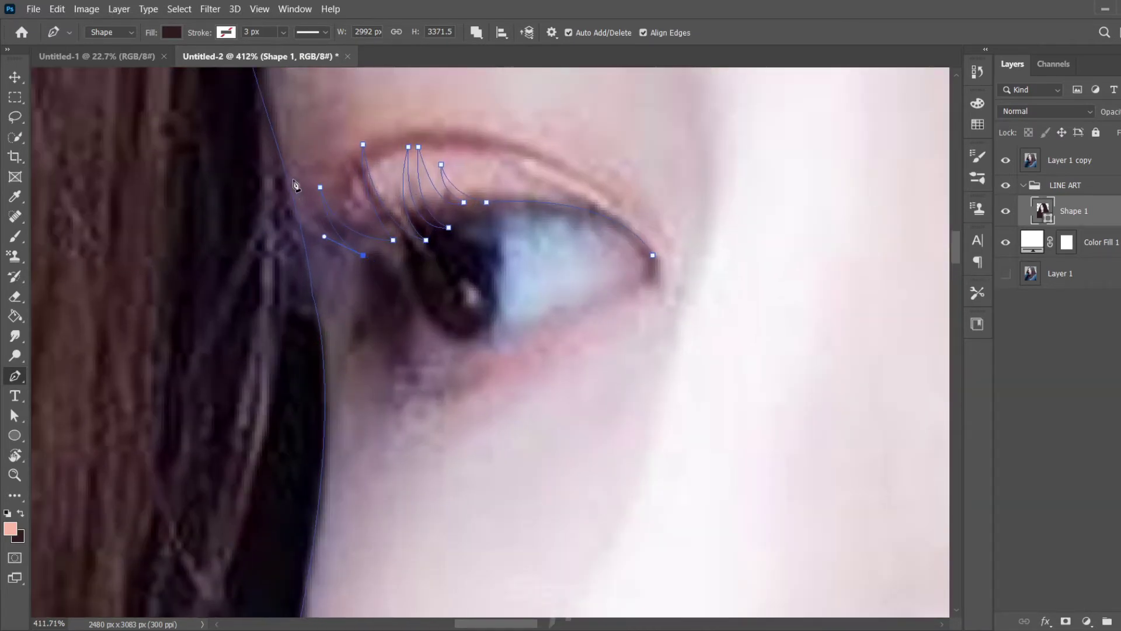
{"action": "left_click", "coordinate": [341, 267]}
{"action": "scroll", "coordinate": [493, 345], "scroll_direction": "down", "scroll_amount": 5}
{"action": "scroll", "coordinate": [451, 343], "scroll_direction": "up", "scroll_amount": 4}
{"action": "scroll", "coordinate": [450, 289], "scroll_direction": "up", "scroll_amount": 3}
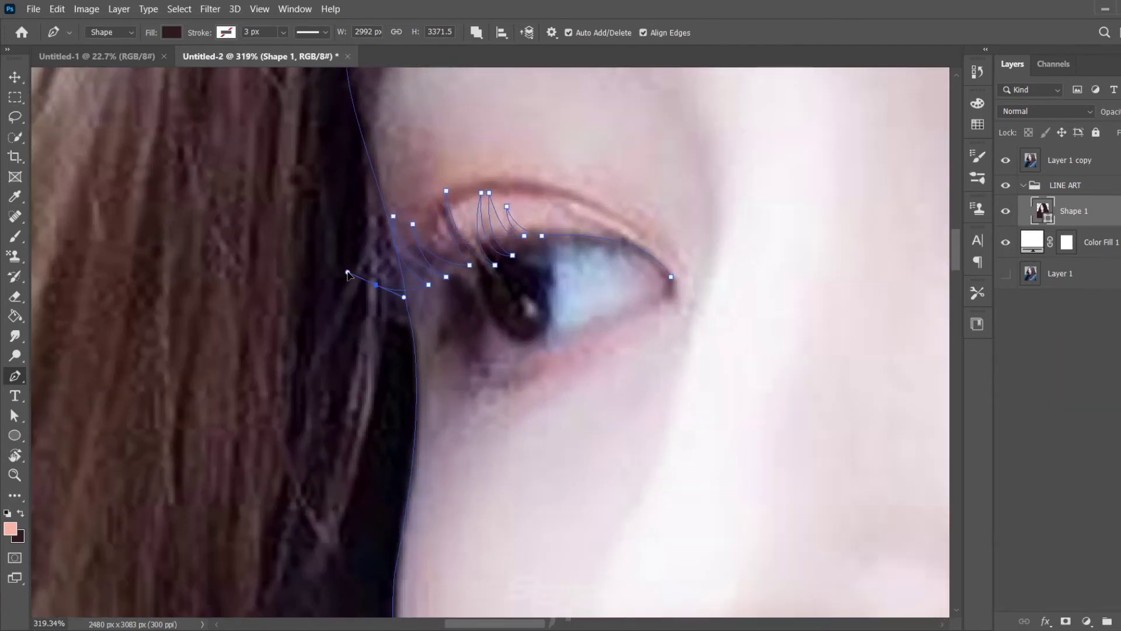
{"action": "left_click_drag", "start_coordinate": [484, 316], "coordinate": [530, 306]}
{"action": "scroll", "coordinate": [524, 338], "scroll_direction": "down", "scroll_amount": 1}
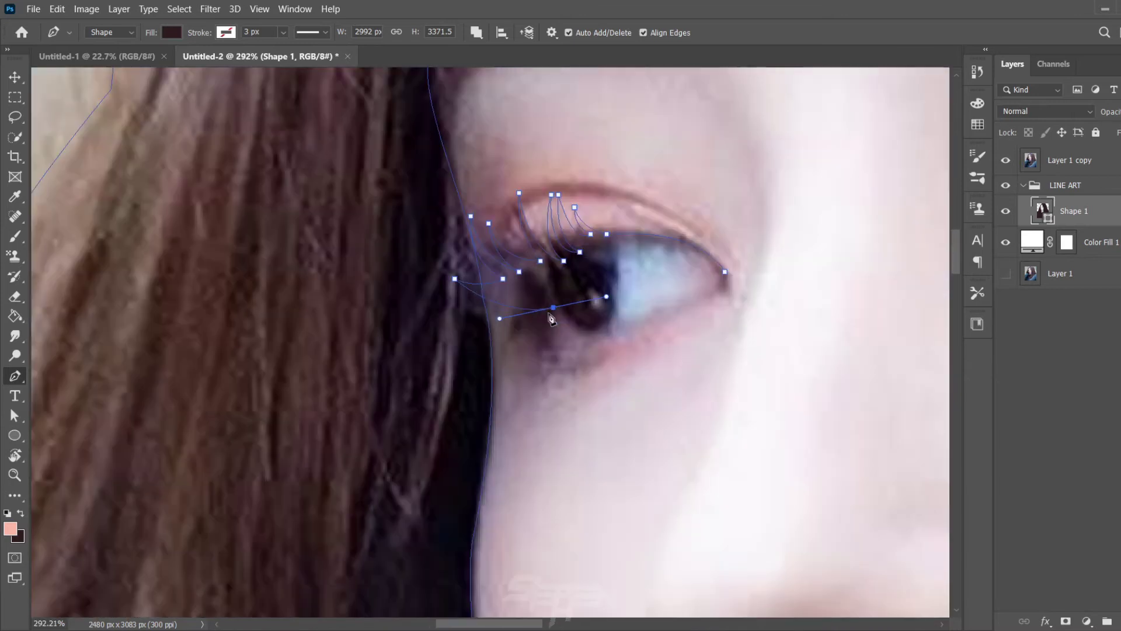
{"action": "left_click_drag", "start_coordinate": [544, 350], "coordinate": [560, 368]}
{"action": "scroll", "coordinate": [560, 371], "scroll_direction": "down", "scroll_amount": 5}
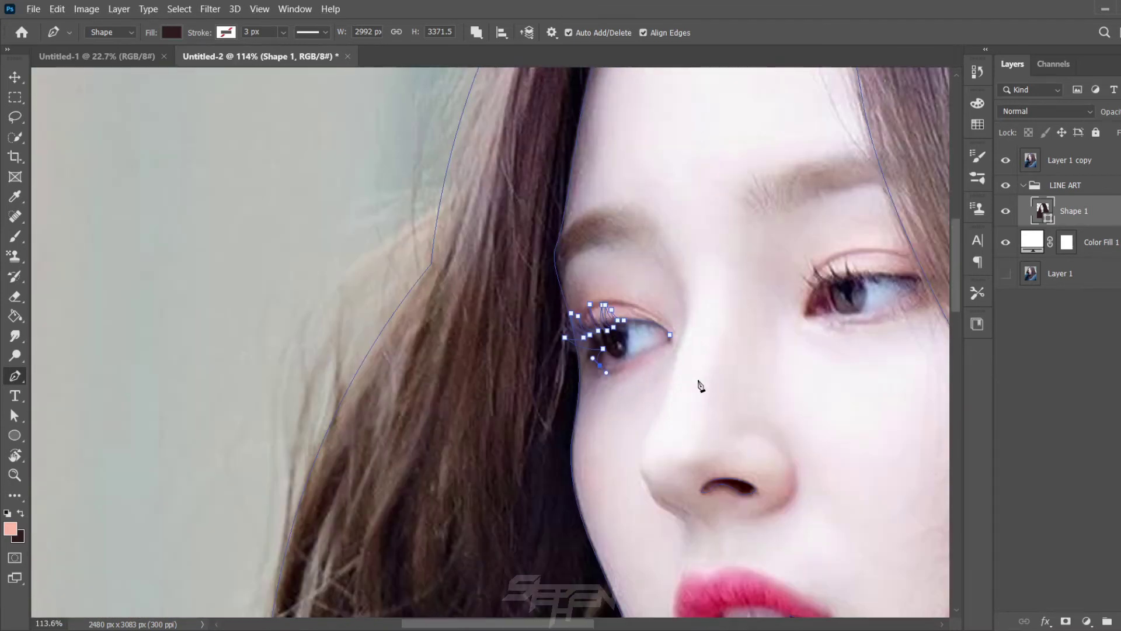
{"action": "scroll", "coordinate": [604, 367], "scroll_direction": "up", "scroll_amount": 6}
Step: Add lower-lid anchors, replacing one misplaced curved anchor with a corrected one below the eye
{"action": "left_click", "coordinate": [624, 299]}
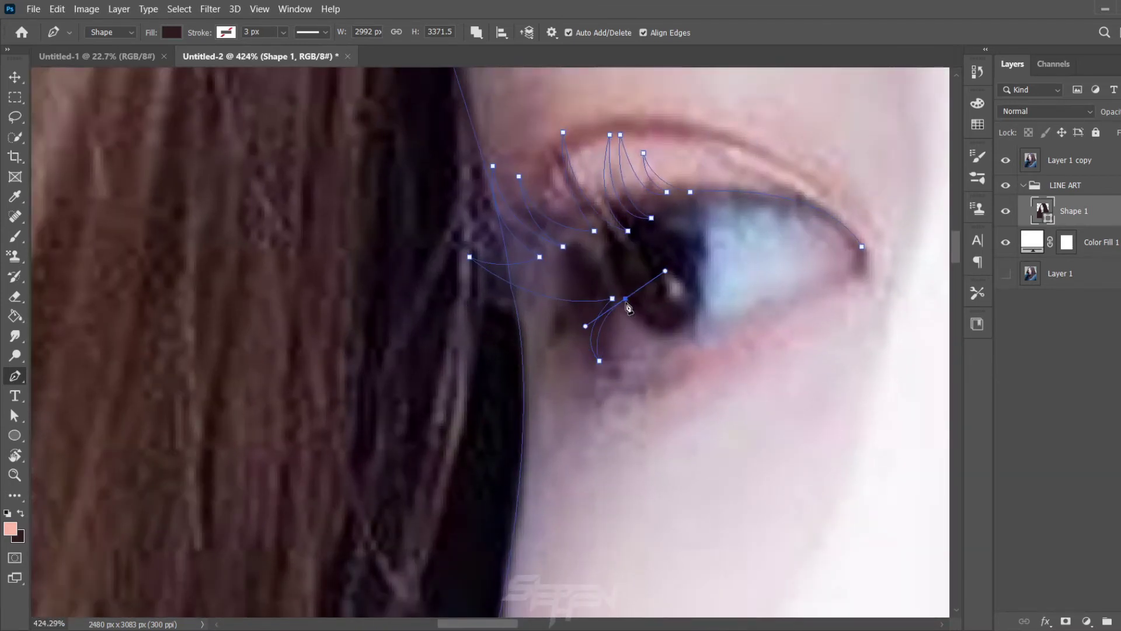
{"action": "left_click_drag", "start_coordinate": [703, 257], "coordinate": [698, 110]}
{"action": "key", "text": "ctrl+z"}
{"action": "left_click_drag", "start_coordinate": [670, 332], "coordinate": [692, 329]}
{"action": "left_click_drag", "start_coordinate": [688, 120], "coordinate": [696, 115]}
{"action": "scroll", "coordinate": [638, 264], "scroll_direction": "right", "scroll_amount": 5}
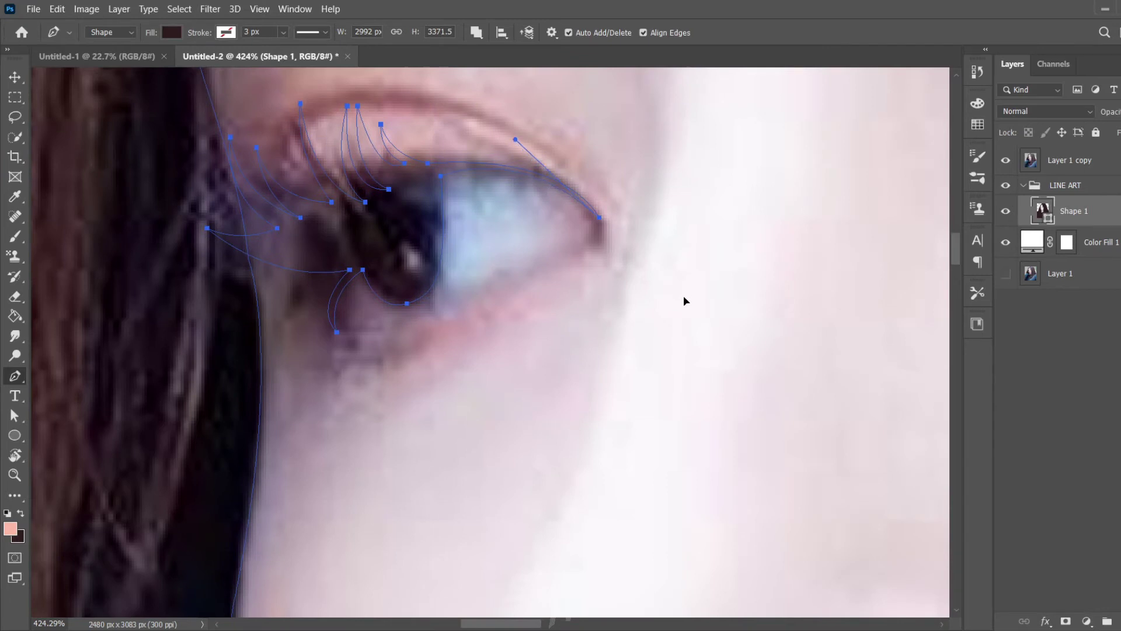
{"action": "scroll", "coordinate": [646, 278], "scroll_direction": "down", "scroll_amount": 3}
{"action": "scroll", "coordinate": [664, 321], "scroll_direction": "down", "scroll_amount": 1}
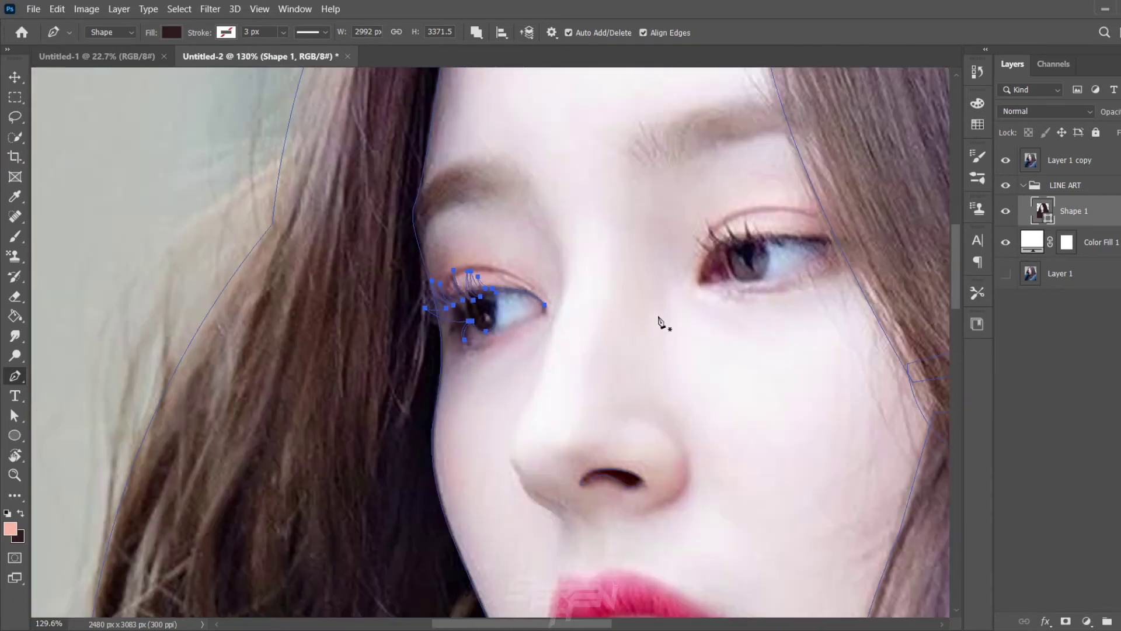
Step: Start a new path at the right eye's outer corner, curving along the upper lash line
{"action": "scroll", "coordinate": [698, 279], "scroll_direction": "up", "scroll_amount": 3}
{"action": "left_click", "coordinate": [708, 273]}
{"action": "scroll", "coordinate": [708, 273], "scroll_direction": "down", "scroll_amount": 1}
{"action": "left_click", "coordinate": [597, 269]}
{"action": "left_click_drag", "start_coordinate": [578, 247], "coordinate": [579, 233]}
{"action": "left_click", "coordinate": [578, 247], "text": "alt"}
{"action": "left_click_drag", "start_coordinate": [600, 286], "coordinate": [604, 289]}
{"action": "mouse_move", "coordinate": [570, 302]}
{"action": "left_mouse_down"}
{"action": "mouse_move", "coordinate": [545, 361]}
{"action": "mouse_move", "coordinate": [550, 381]}
{"action": "left_mouse_up"}
{"action": "scroll", "coordinate": [565, 341], "scroll_direction": "up", "scroll_amount": 2}
Step: Outline the fanned right-eye lashes as curved strokes, up to the tallest lash
{"action": "left_click", "coordinate": [548, 374]}
{"action": "left_click_drag", "start_coordinate": [515, 307], "coordinate": [514, 258]}
{"action": "left_click_drag", "start_coordinate": [524, 379], "coordinate": [545, 426]}
{"action": "left_click_drag", "start_coordinate": [499, 286], "coordinate": [501, 289]}
{"action": "left_click_drag", "start_coordinate": [491, 377], "coordinate": [438, 251]}
{"action": "left_click", "coordinate": [484, 379]}
{"action": "left_click_drag", "start_coordinate": [459, 381], "coordinate": [486, 415]}
{"action": "left_click_drag", "start_coordinate": [418, 308], "coordinate": [413, 258]}
{"action": "scroll", "coordinate": [420, 309], "scroll_direction": "up", "scroll_amount": 2}
{"action": "left_click_drag", "start_coordinate": [455, 417], "coordinate": [497, 450]}
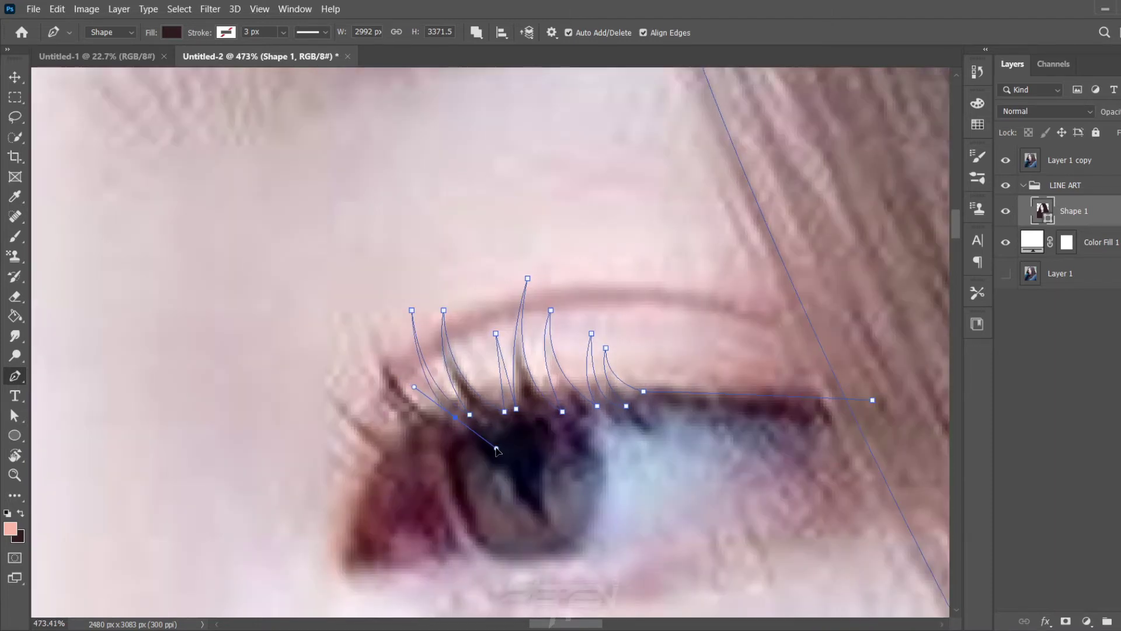
Step: Add the lashes near the inner corner with sharp-cornered tips and curved bases
{"action": "left_click_drag", "start_coordinate": [377, 298], "coordinate": [359, 166]}
{"action": "left_click", "coordinate": [377, 299], "text": "alt"}
{"action": "left_click_drag", "start_coordinate": [406, 432], "coordinate": [451, 479]}
{"action": "left_click_drag", "start_coordinate": [363, 336], "coordinate": [358, 245]}
{"action": "left_click", "coordinate": [363, 336], "text": "alt"}
{"action": "left_click_drag", "start_coordinate": [403, 443], "coordinate": [435, 464]}
{"action": "left_click_drag", "start_coordinate": [324, 373], "coordinate": [306, 308]}
{"action": "left_click", "coordinate": [325, 374], "text": "alt"}
{"action": "left_click_drag", "start_coordinate": [388, 463], "coordinate": [445, 499]}
Step: Add one more inner lash, undoing a misplaced lower anchor
{"action": "left_click", "coordinate": [382, 469]}
{"action": "left_click_drag", "start_coordinate": [327, 449], "coordinate": [315, 418]}
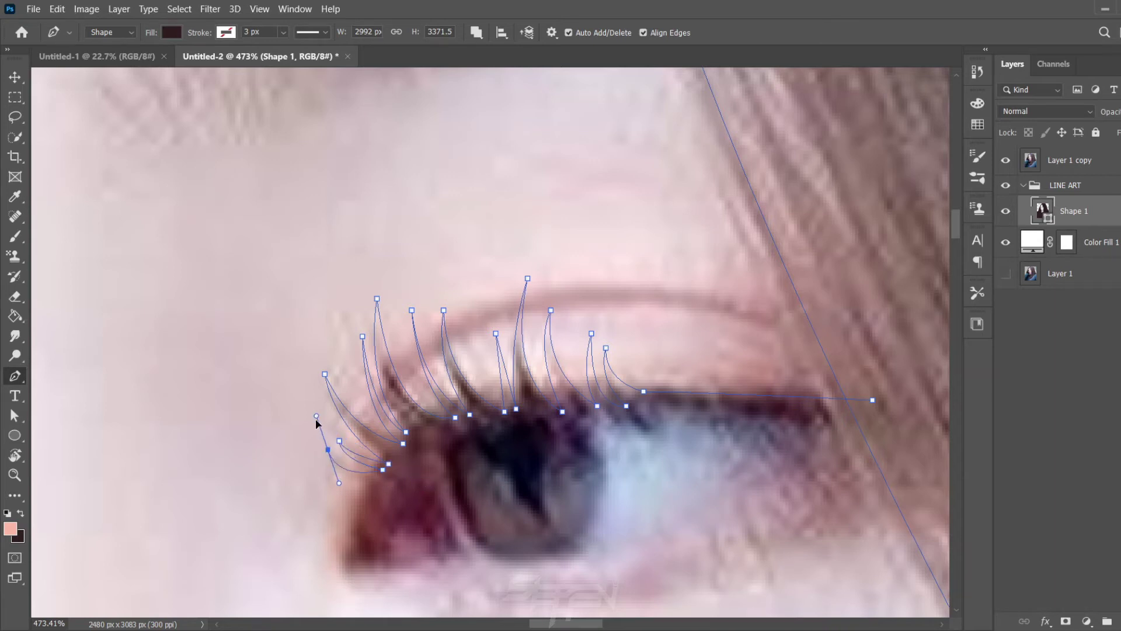
{"action": "left_click", "coordinate": [385, 484]}
{"action": "scroll", "coordinate": [439, 550], "scroll_direction": "down", "scroll_amount": 3}
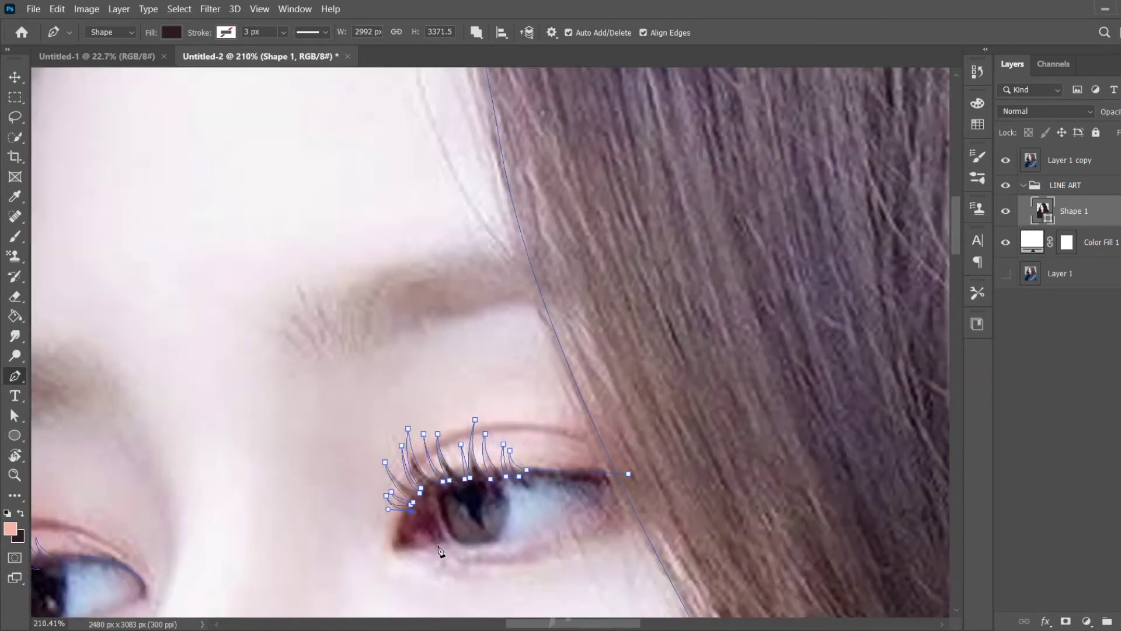
{"action": "scroll", "coordinate": [440, 550], "scroll_direction": "up", "scroll_amount": 2}
{"action": "key", "text": "ctrl+z"}
Step: Curve the path around the iris and along the lash line, closing it at the start point
{"action": "left_click", "coordinate": [366, 527]}
{"action": "left_click_drag", "start_coordinate": [446, 455], "coordinate": [489, 458]}
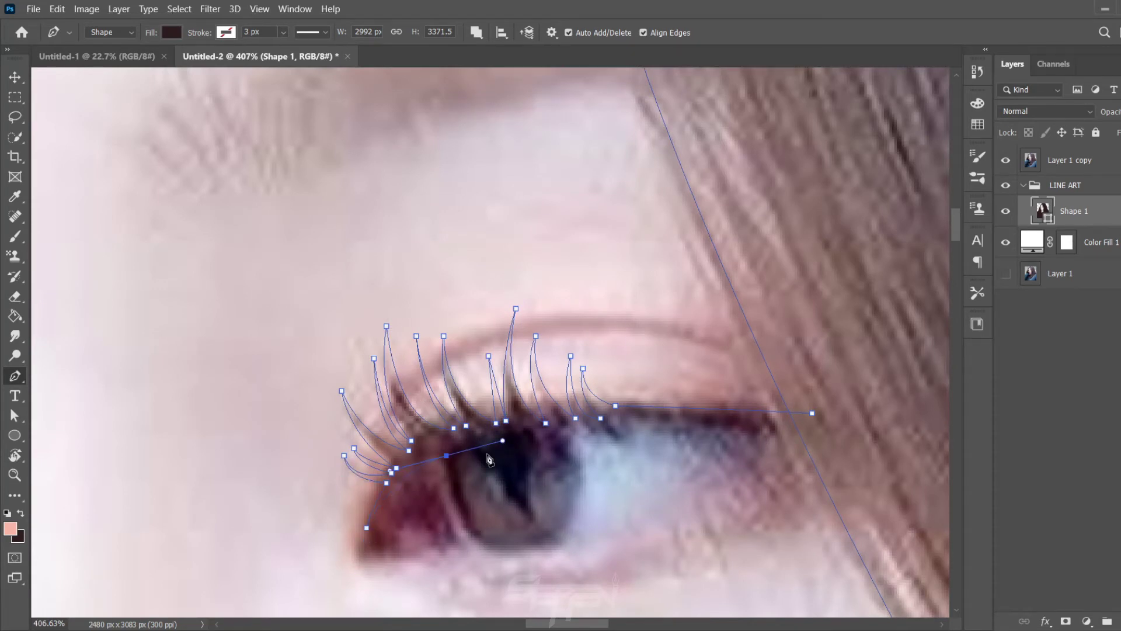
{"action": "scroll", "coordinate": [489, 459], "scroll_direction": "down", "scroll_amount": 1}
{"action": "left_click", "coordinate": [449, 457], "text": "alt"}
{"action": "left_click_drag", "start_coordinate": [515, 544], "coordinate": [581, 529]}
{"action": "left_click_drag", "start_coordinate": [564, 440], "coordinate": [548, 407]}
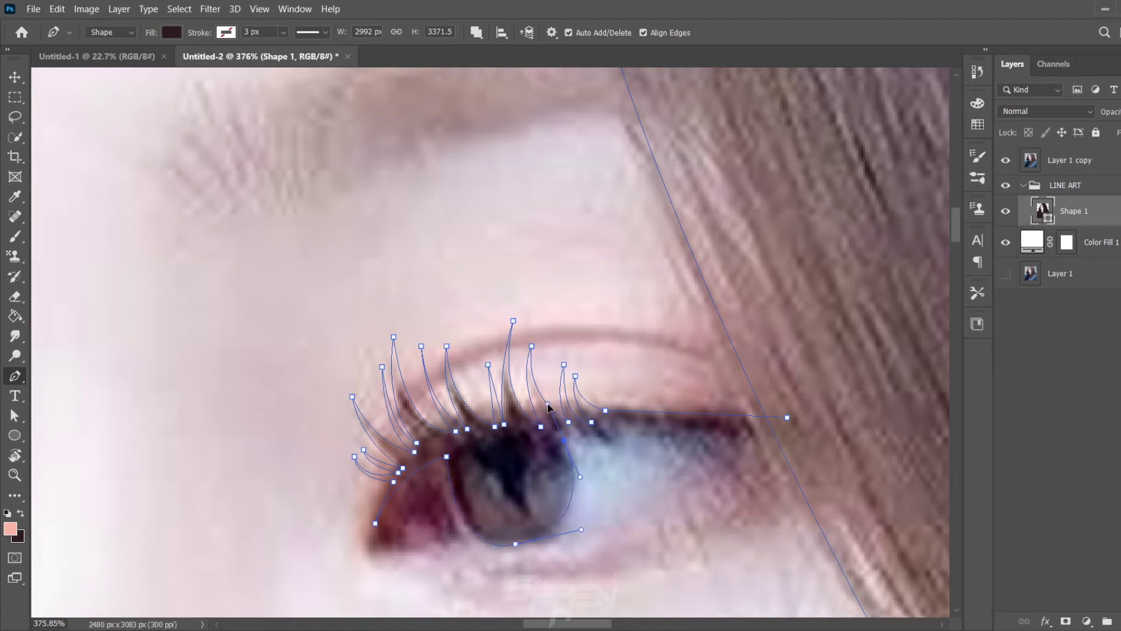
{"action": "left_click", "coordinate": [565, 441], "text": "alt"}
{"action": "left_click_drag", "start_coordinate": [609, 434], "coordinate": [612, 461]}
{"action": "left_click", "coordinate": [631, 435]}
{"action": "left_click", "coordinate": [786, 420]}
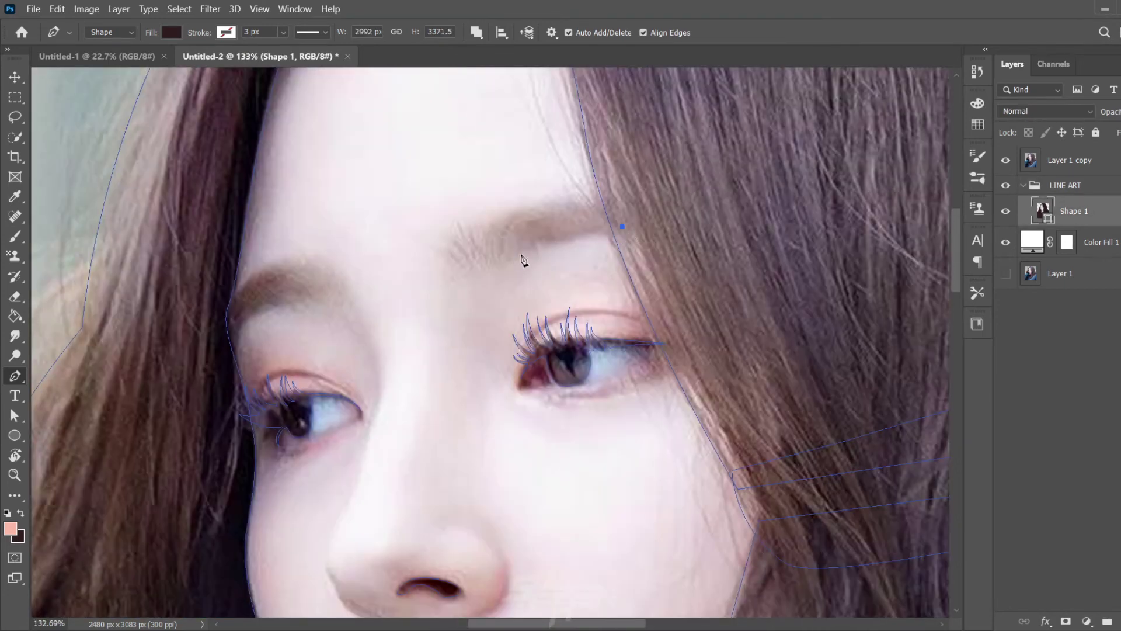
Step: Trace the right eyebrow's top edge and inner end with curved anchors
{"action": "left_click_drag", "start_coordinate": [521, 256], "coordinate": [508, 265]}
{"action": "left_click", "coordinate": [469, 272]}
{"action": "scroll", "coordinate": [463, 238], "scroll_direction": "up", "scroll_amount": 2}
{"action": "left_click", "coordinate": [439, 261]}
{"action": "scroll", "coordinate": [441, 262], "scroll_direction": "up", "scroll_amount": 2}
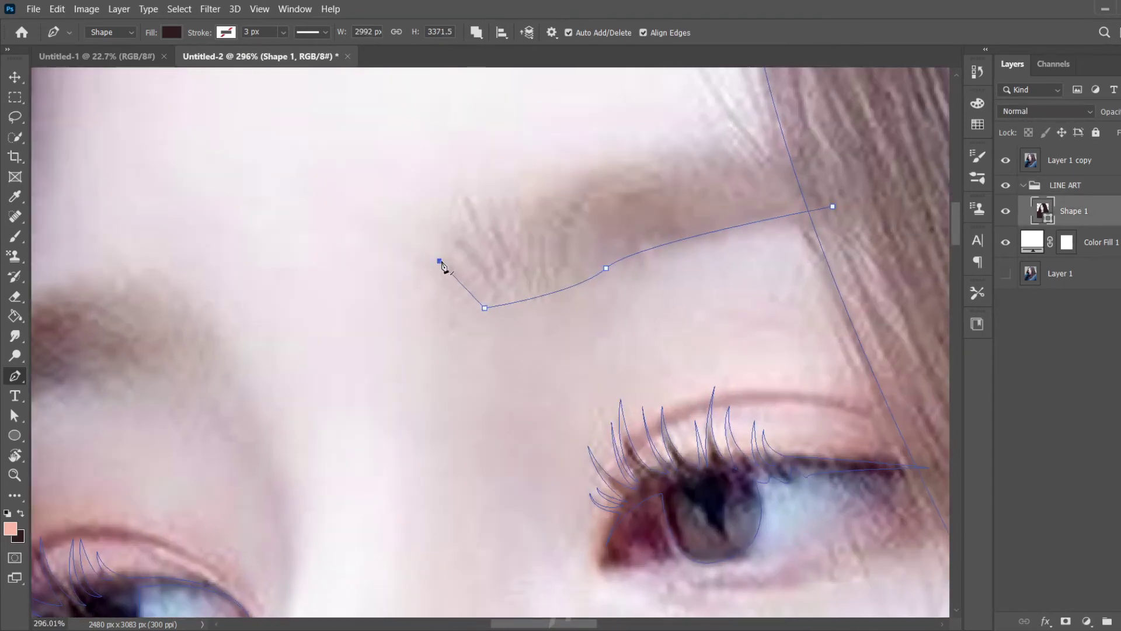
{"action": "left_click", "coordinate": [490, 296]}
{"action": "left_click", "coordinate": [446, 232]}
{"action": "left_click_drag", "start_coordinate": [495, 281], "coordinate": [505, 304]}
Step: Add a fan of hair strokes at the brow's start and close the right eyebrow shape
{"action": "left_click", "coordinate": [463, 193]}
{"action": "left_click", "coordinate": [503, 273]}
{"action": "left_click", "coordinate": [481, 183]}
{"action": "left_click", "coordinate": [512, 263]}
{"action": "left_click", "coordinate": [530, 207]}
{"action": "scroll", "coordinate": [533, 270], "scroll_direction": "down", "scroll_amount": 2}
{"action": "left_click_drag", "start_coordinate": [680, 204], "coordinate": [756, 214]}
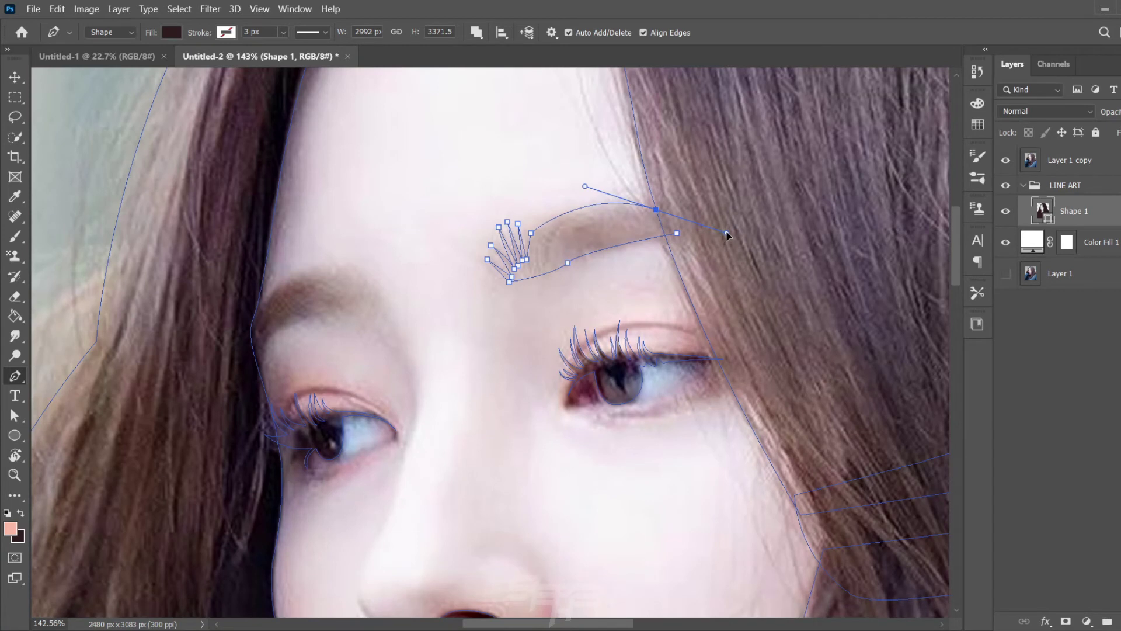
{"action": "left_click", "coordinate": [677, 233]}
{"action": "scroll", "coordinate": [516, 292], "scroll_direction": "down", "scroll_amount": 2}
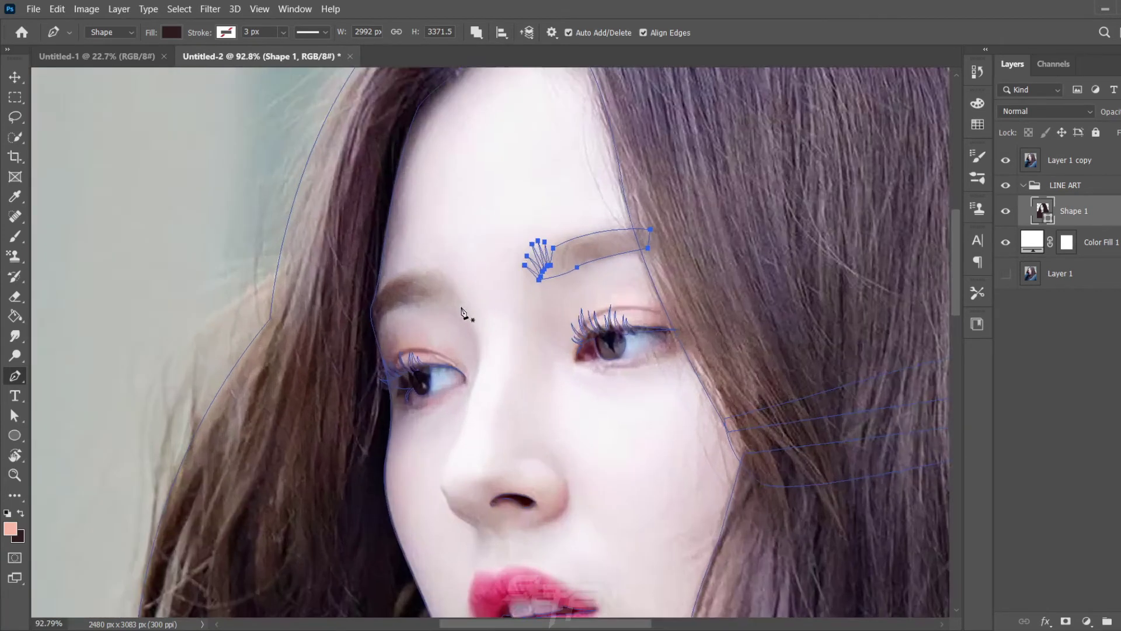
{"action": "scroll", "coordinate": [463, 313], "scroll_direction": "up", "scroll_amount": 1}
Step: Start a curved path on the left eyebrow
{"action": "left_click", "coordinate": [456, 293]}
{"action": "left_click_drag", "start_coordinate": [433, 241], "coordinate": [419, 226]}
{"action": "scroll", "coordinate": [439, 256], "scroll_direction": "up", "scroll_amount": 1}
{"action": "scroll", "coordinate": [443, 268], "scroll_direction": "up", "scroll_amount": 2}
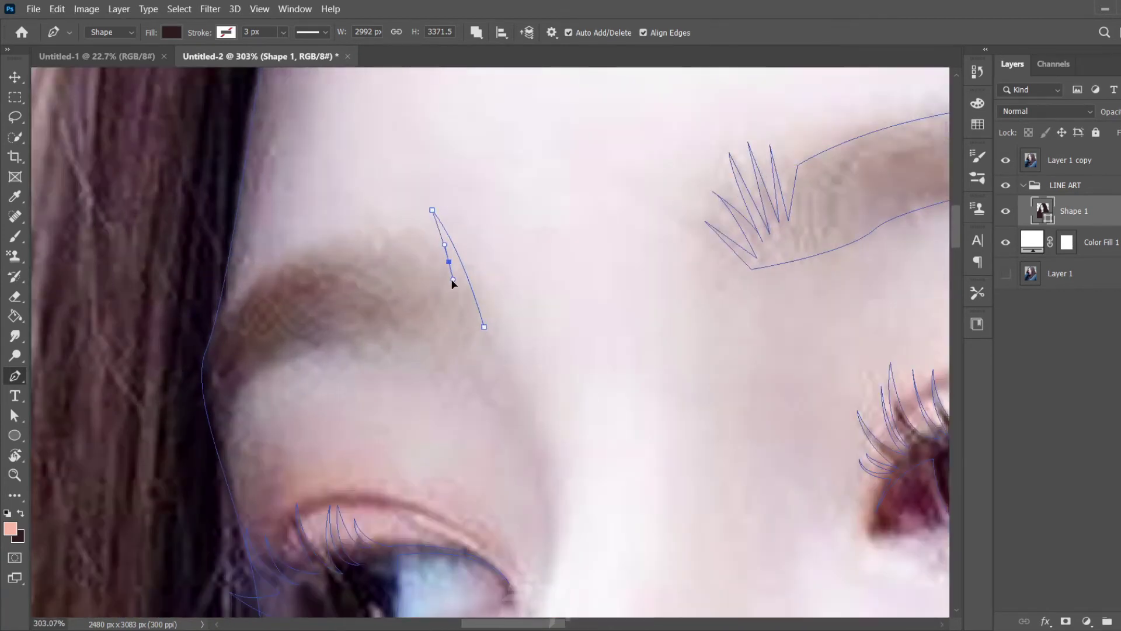
{"action": "scroll", "coordinate": [455, 280], "scroll_direction": "down", "scroll_amount": 1}
{"action": "scroll", "coordinate": [599, 311], "scroll_direction": "down", "scroll_amount": 3}
Step: Begin a new right-eyebrow outline, undoing a misplaced anchor and curving the inner end
{"action": "left_click", "coordinate": [766, 258]}
{"action": "left_click_drag", "start_coordinate": [689, 280], "coordinate": [642, 302]}
{"action": "key", "text": "ctrl+z"}
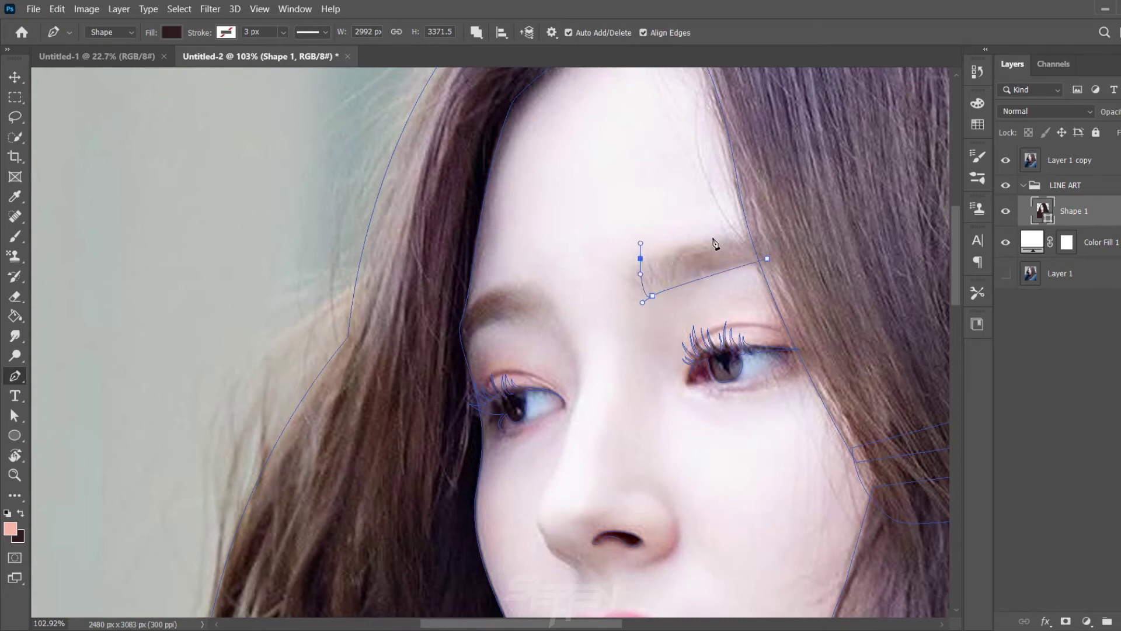
{"action": "mouse_move", "coordinate": [643, 261]}
{"action": "left_mouse_down"}
{"action": "mouse_move", "coordinate": [645, 243]}
{"action": "mouse_move", "coordinate": [649, 275]}
{"action": "left_mouse_up"}
{"action": "scroll", "coordinate": [647, 264], "scroll_direction": "up", "scroll_amount": 1}
{"action": "scroll", "coordinate": [649, 261], "scroll_direction": "up", "scroll_amount": 1}
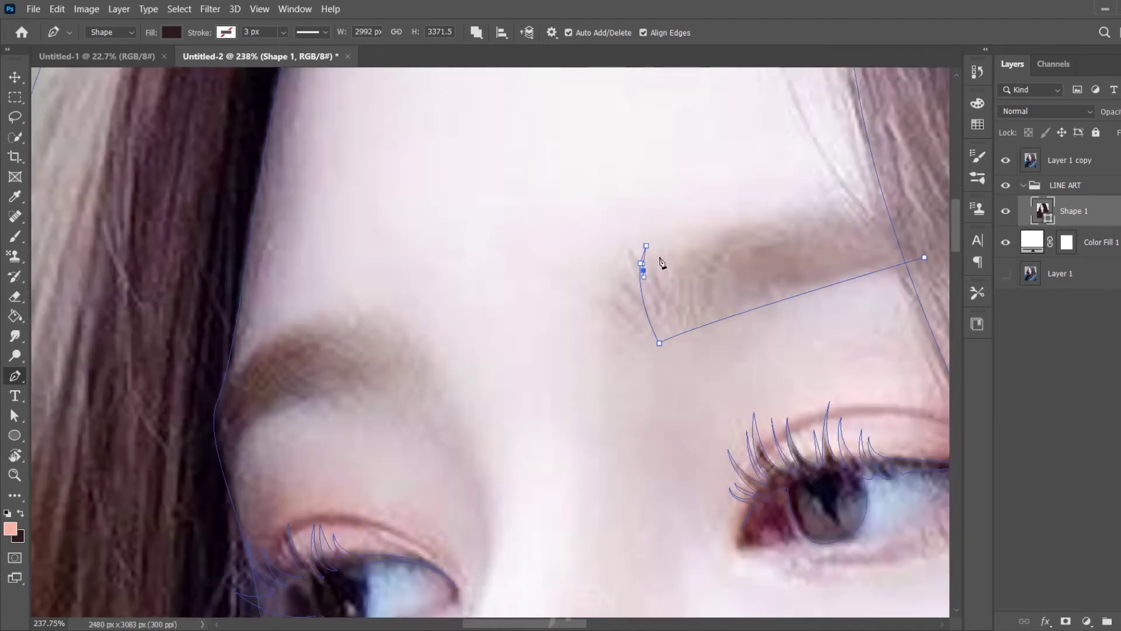
Step: Add sharp-tipped hair strokes at the brow's inner end, curve its top edge and close it
{"action": "left_click_drag", "start_coordinate": [658, 327], "coordinate": [682, 374]}
{"action": "left_click_drag", "start_coordinate": [653, 236], "coordinate": [665, 220]}
{"action": "left_click_drag", "start_coordinate": [664, 320], "coordinate": [686, 356]}
{"action": "mouse_move", "coordinate": [671, 241]}
{"action": "left_mouse_down"}
{"action": "mouse_move", "coordinate": [686, 205]}
{"action": "mouse_move", "coordinate": [732, 214]}
{"action": "left_mouse_up"}
{"action": "left_click", "coordinate": [671, 241]}
{"action": "left_click", "coordinate": [705, 230]}
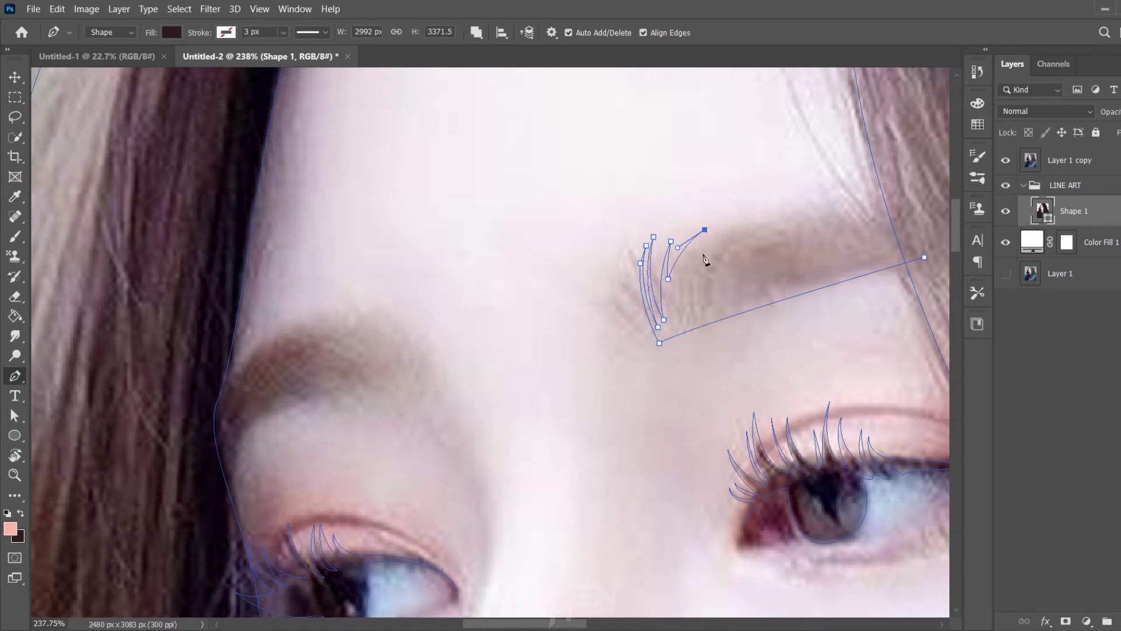
{"action": "left_click", "coordinate": [727, 221]}
{"action": "left_click", "coordinate": [895, 191]}
{"action": "left_click_drag", "start_coordinate": [895, 191], "coordinate": [769, 217]}
{"action": "left_click", "coordinate": [801, 221]}
{"action": "left_click", "coordinate": [797, 286]}
Step: Toggle the reference photo's visibility and start the left eyebrow outline along its top
{"action": "scroll", "coordinate": [486, 304], "scroll_direction": "down", "scroll_amount": 5}
{"action": "left_click", "coordinate": [1006, 160]}
{"action": "scroll", "coordinate": [306, 407], "scroll_direction": "up", "scroll_amount": 3}
{"action": "left_click", "coordinate": [433, 257]}
{"action": "left_click", "coordinate": [514, 210]}
{"action": "left_click_drag", "start_coordinate": [534, 226], "coordinate": [546, 230]}
{"action": "scroll", "coordinate": [535, 225], "scroll_direction": "up", "scroll_amount": 3}
Step: Add hair strokes at the left brow's inner end, curve its bottom edge and close it
{"action": "mouse_move", "coordinate": [502, 196]}
{"action": "left_mouse_down"}
{"action": "mouse_move", "coordinate": [538, 220]}
{"action": "mouse_move", "coordinate": [496, 156]}
{"action": "left_mouse_up"}
{"action": "left_click", "coordinate": [547, 245]}
{"action": "left_click_drag", "start_coordinate": [554, 248], "coordinate": [555, 281]}
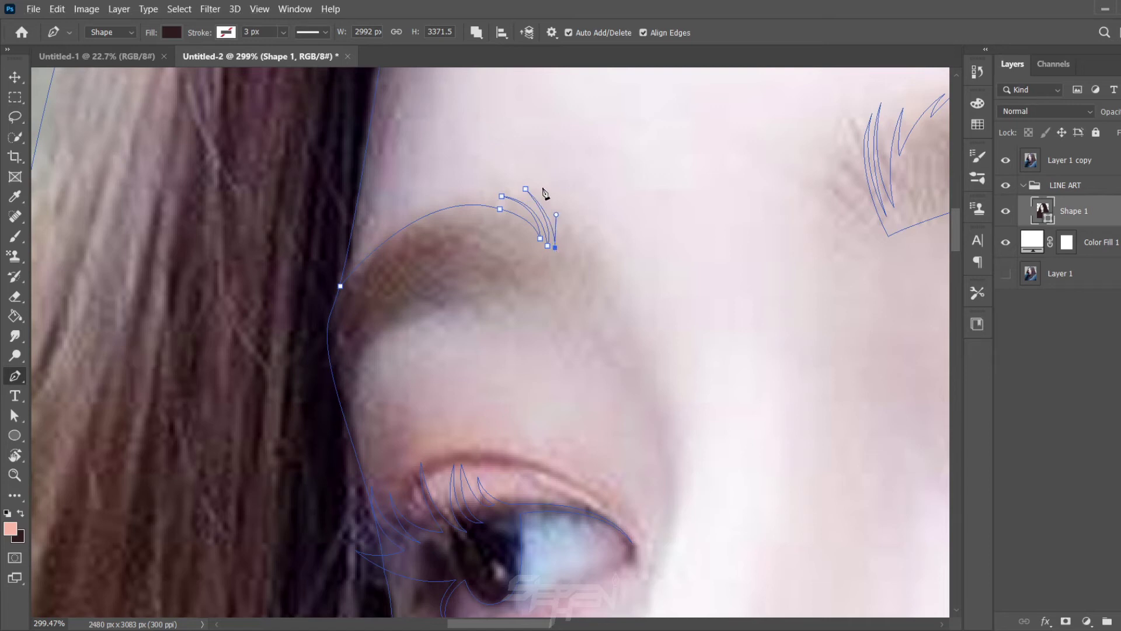
{"action": "scroll", "coordinate": [595, 321], "scroll_direction": "down", "scroll_amount": 3}
{"action": "mouse_move", "coordinate": [604, 338]}
{"action": "left_mouse_down"}
{"action": "mouse_move", "coordinate": [597, 383]}
{"action": "mouse_move", "coordinate": [598, 328]}
{"action": "mouse_move", "coordinate": [502, 319]}
{"action": "left_mouse_up"}
{"action": "left_click", "coordinate": [479, 349]}
{"action": "left_click", "coordinate": [474, 386]}
{"action": "left_click", "coordinate": [471, 304]}
Step: Hide the photo to check the dark fill, show it again and make Shape 1 active
{"action": "left_click", "coordinate": [1005, 160]}
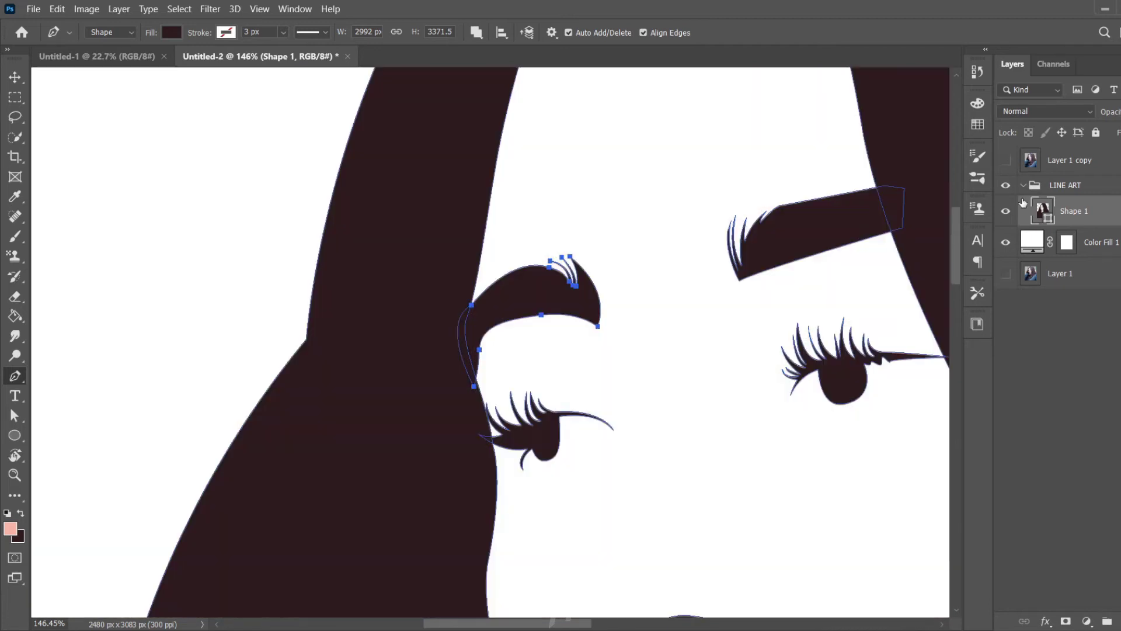
{"action": "left_click", "coordinate": [1028, 188]}
{"action": "scroll", "coordinate": [675, 325], "scroll_direction": "down", "scroll_amount": 3}
{"action": "scroll", "coordinate": [714, 434], "scroll_direction": "down", "scroll_amount": 4}
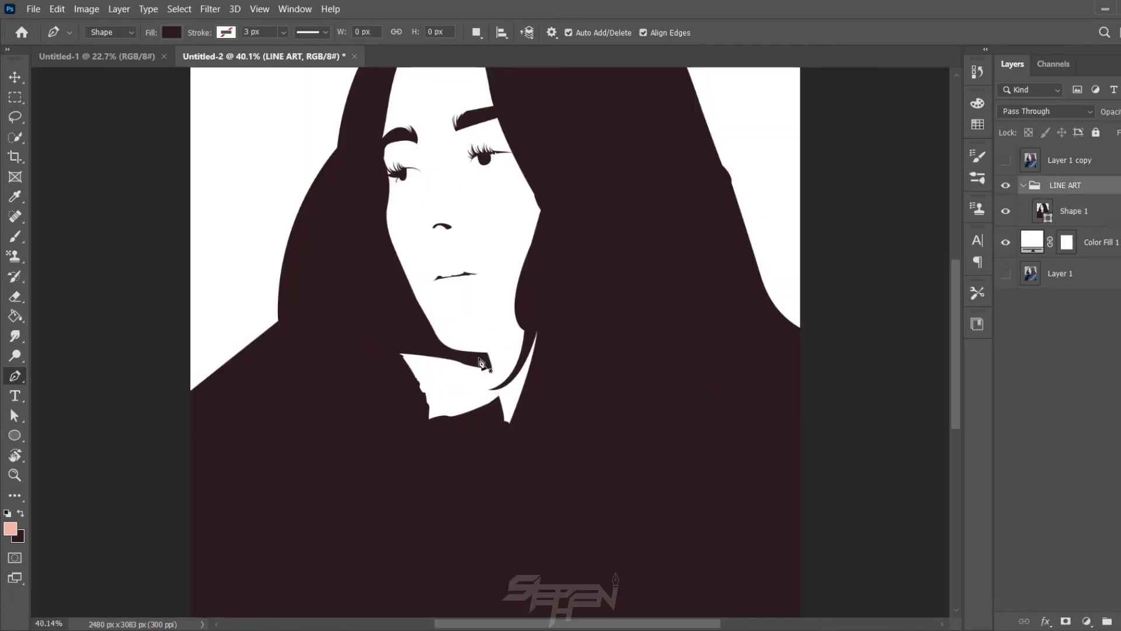
{"action": "scroll", "coordinate": [480, 362], "scroll_direction": "up", "scroll_amount": 5}
{"action": "left_click", "coordinate": [1005, 160]}
{"action": "left_click", "coordinate": [1074, 211]}
Step: Select the LINE ART group and toggle the reference photo to compare it with the line art
{"action": "scroll", "coordinate": [528, 323], "scroll_direction": "down", "scroll_amount": 3}
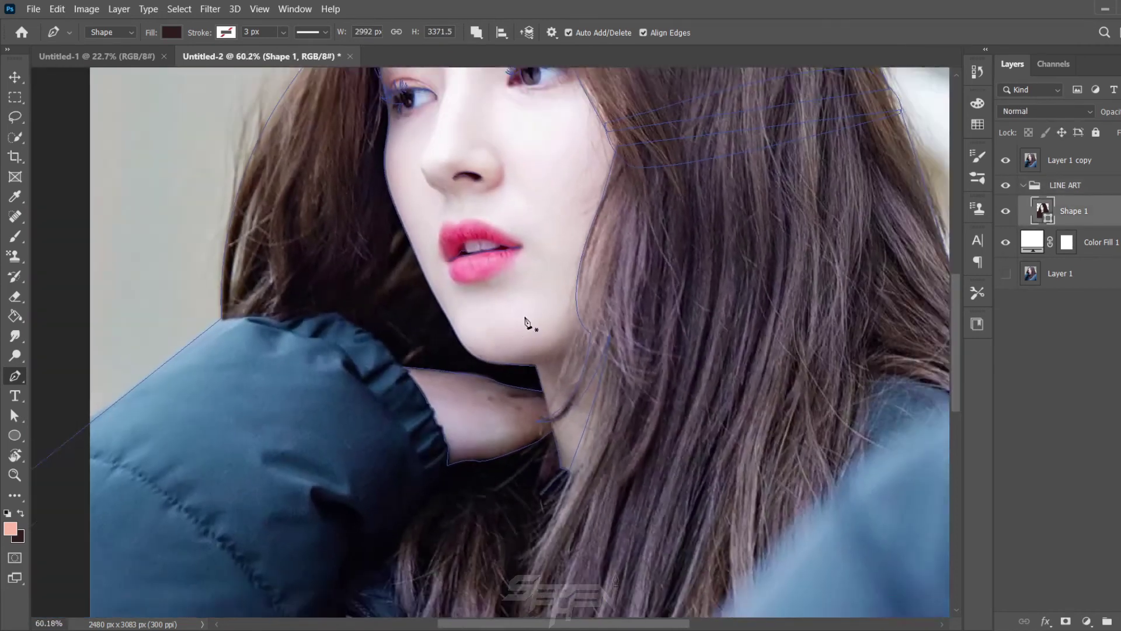
{"action": "scroll", "coordinate": [528, 323], "scroll_direction": "up", "scroll_amount": 3}
{"action": "scroll", "coordinate": [534, 388], "scroll_direction": "up", "scroll_amount": 2}
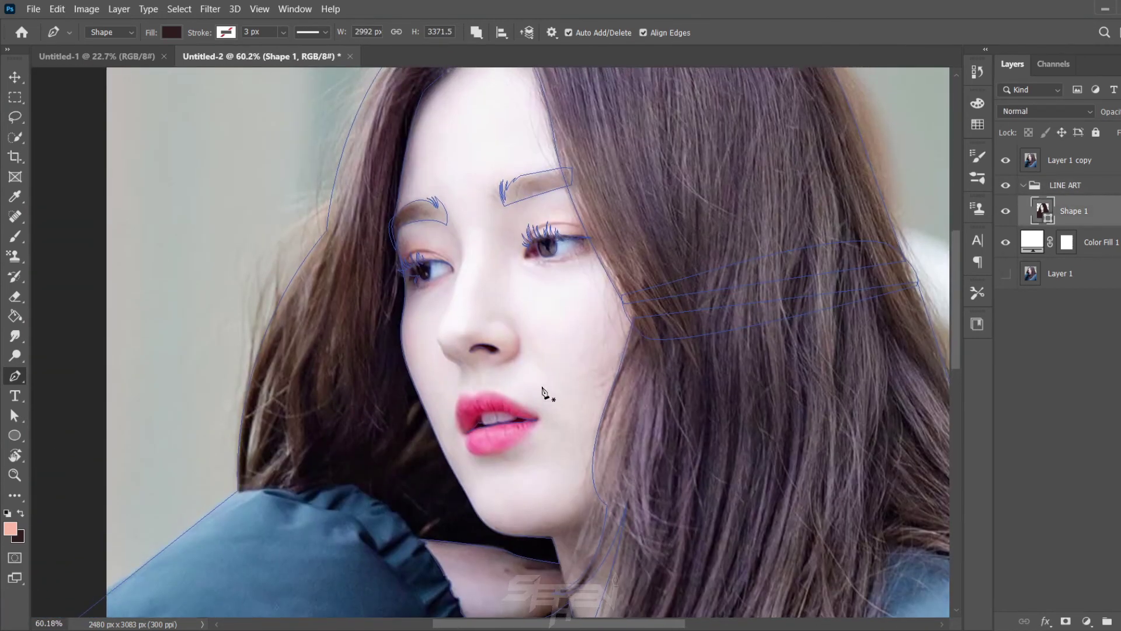
{"action": "scroll", "coordinate": [544, 380], "scroll_direction": "down", "scroll_amount": 3}
{"action": "scroll", "coordinate": [544, 374], "scroll_direction": "down", "scroll_amount": 1}
{"action": "left_click", "coordinate": [1098, 195]}
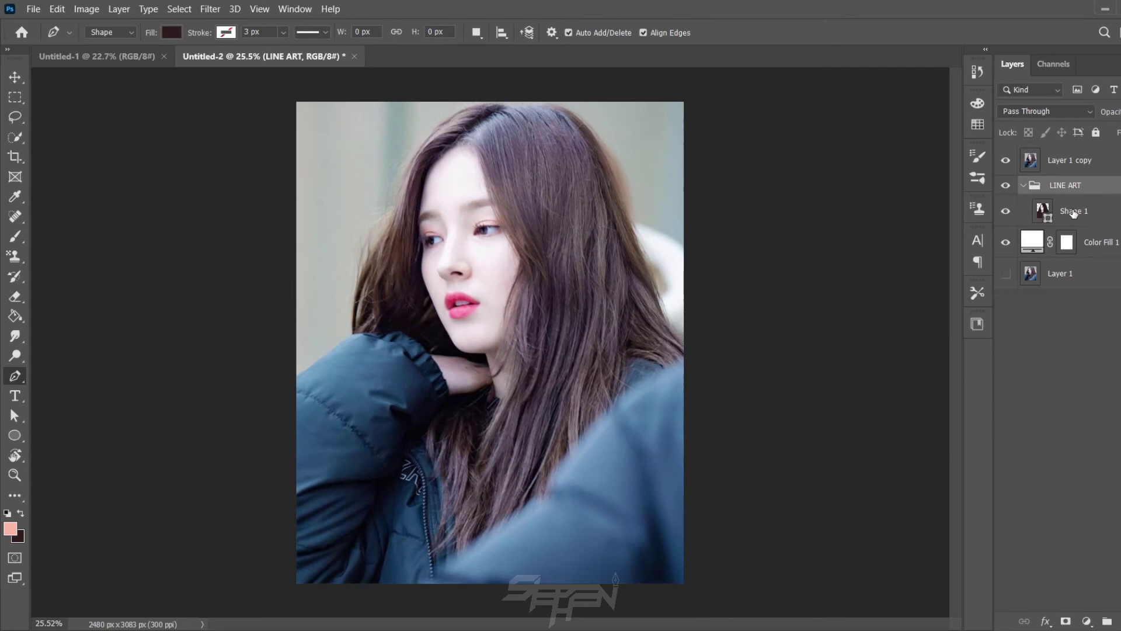
{"action": "left_click", "coordinate": [1005, 160]}
{"action": "left_click", "coordinate": [1005, 159]}
{"action": "scroll", "coordinate": [565, 269], "scroll_direction": "up", "scroll_amount": 5}
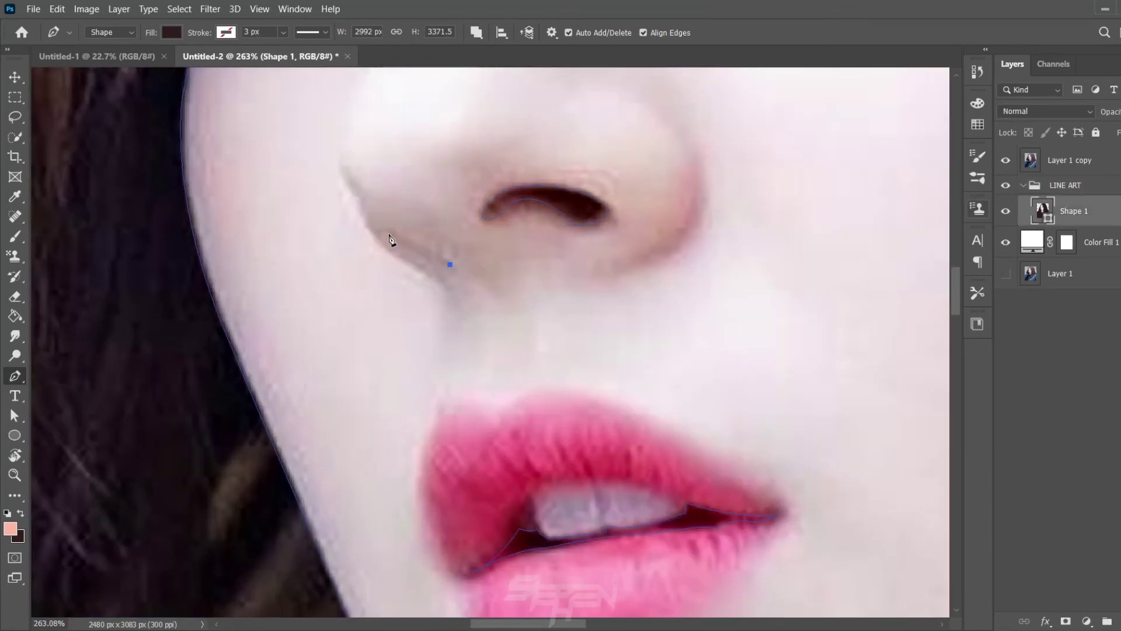
Step: Draw a short curved stroke beside the left nostril, then show the reference photo
{"action": "left_click", "coordinate": [370, 233]}
{"action": "scroll", "coordinate": [425, 275], "scroll_direction": "down", "scroll_amount": 3}
{"action": "scroll", "coordinate": [426, 275], "scroll_direction": "up", "scroll_amount": 3}
{"action": "left_click", "coordinate": [428, 244]}
{"action": "left_click_drag", "start_coordinate": [463, 259], "coordinate": [471, 270]}
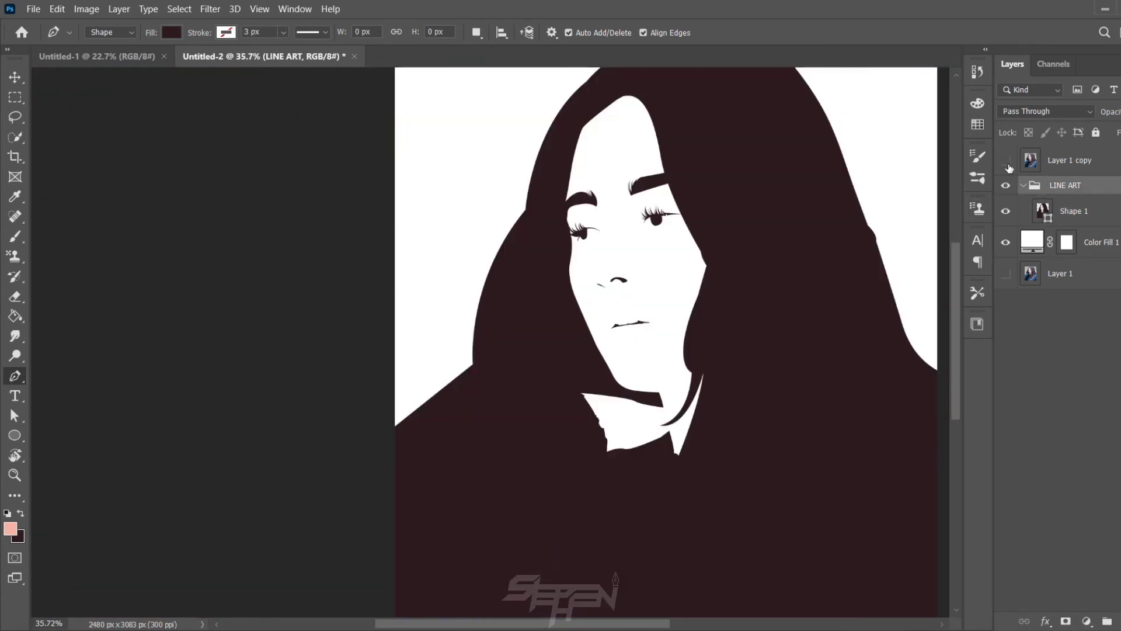
{"action": "left_click", "coordinate": [1005, 160]}
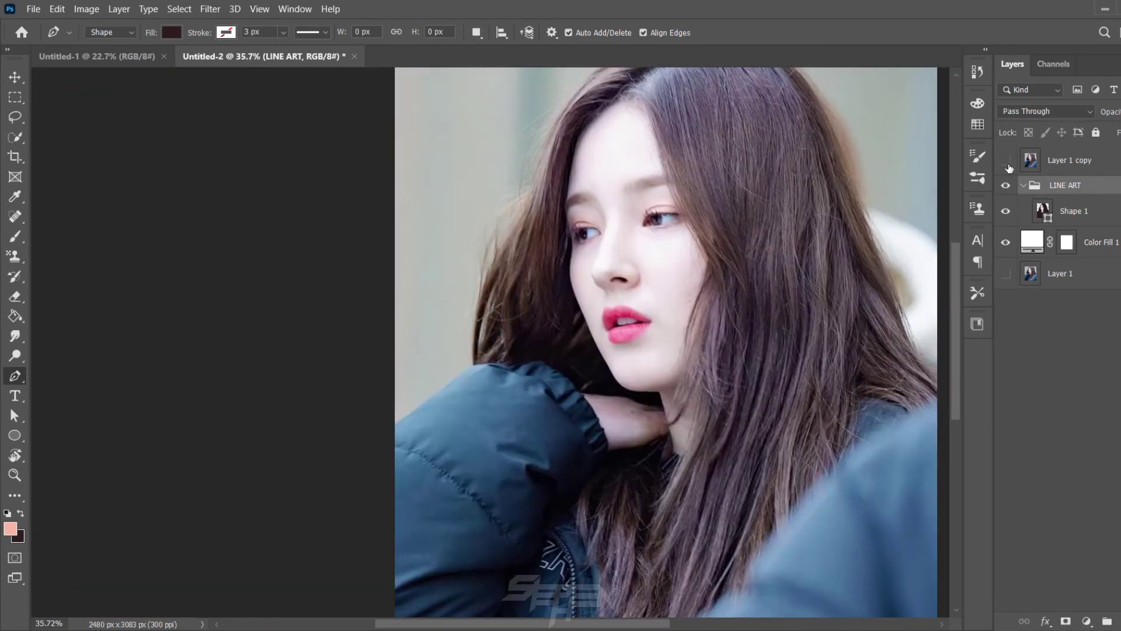
{"action": "scroll", "coordinate": [320, 255], "scroll_direction": "up", "scroll_amount": 5}
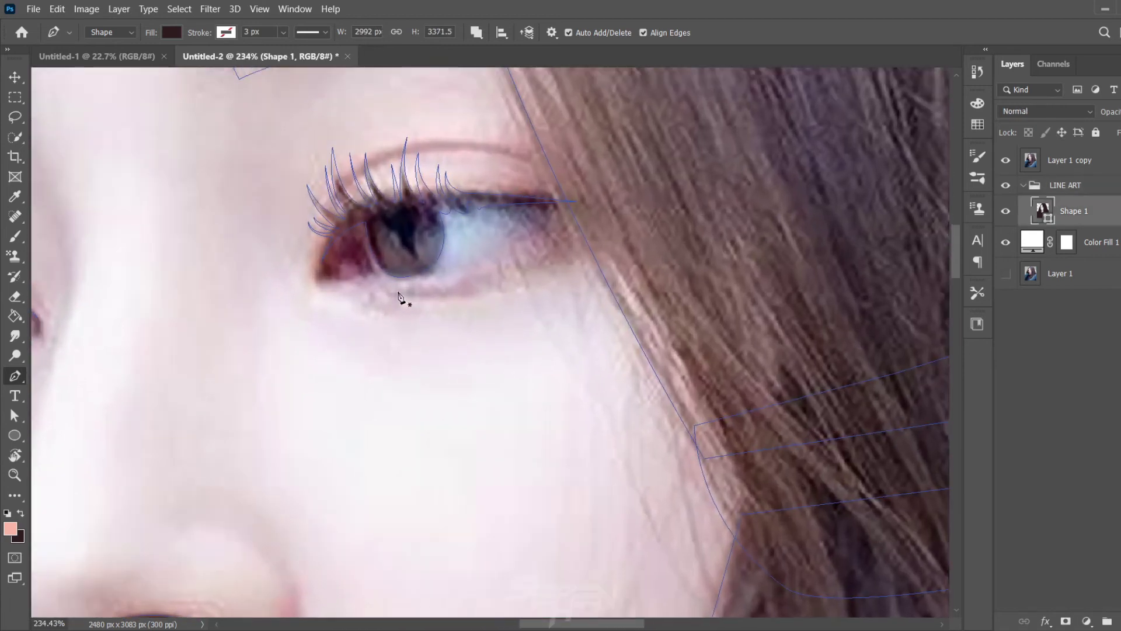
Step: Start a lash shape at the right eye's outer corner with a curved first segment
{"action": "scroll", "coordinate": [350, 358], "scroll_direction": "up", "scroll_amount": 2}
{"action": "scroll", "coordinate": [593, 345], "scroll_direction": "up", "scroll_amount": 2}
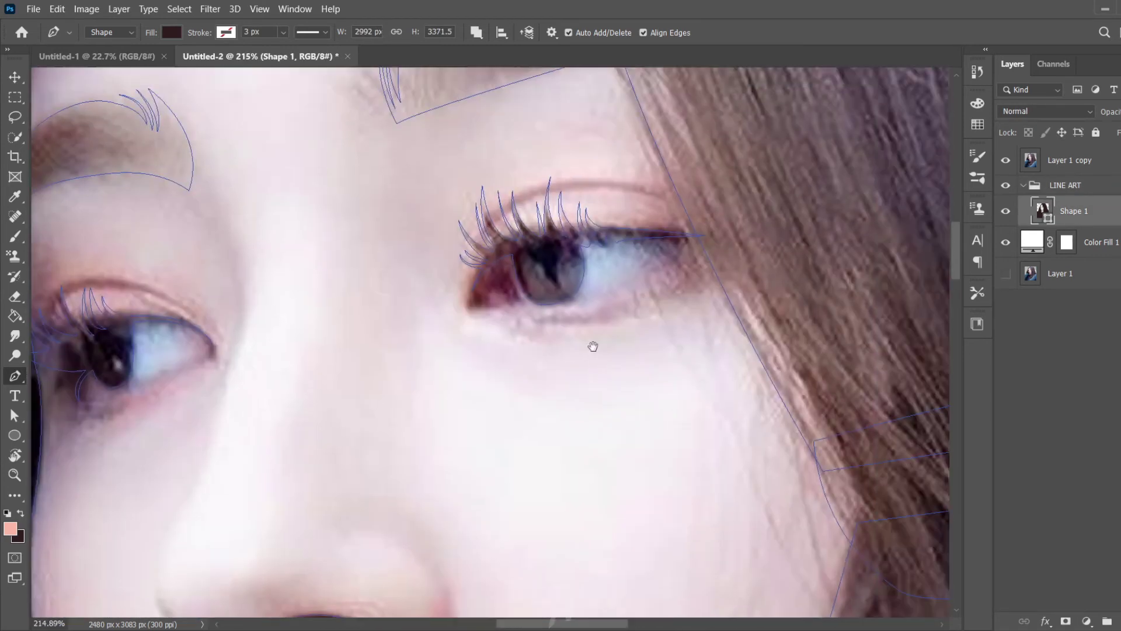
{"action": "scroll", "coordinate": [676, 250], "scroll_direction": "up", "scroll_amount": 2}
{"action": "left_click", "coordinate": [682, 249]}
{"action": "mouse_move", "coordinate": [712, 276]}
{"action": "left_mouse_down"}
{"action": "mouse_move", "coordinate": [714, 287]}
{"action": "mouse_move", "coordinate": [660, 265]}
{"action": "left_mouse_up"}
{"action": "scroll", "coordinate": [660, 266], "scroll_direction": "up", "scroll_amount": 2}
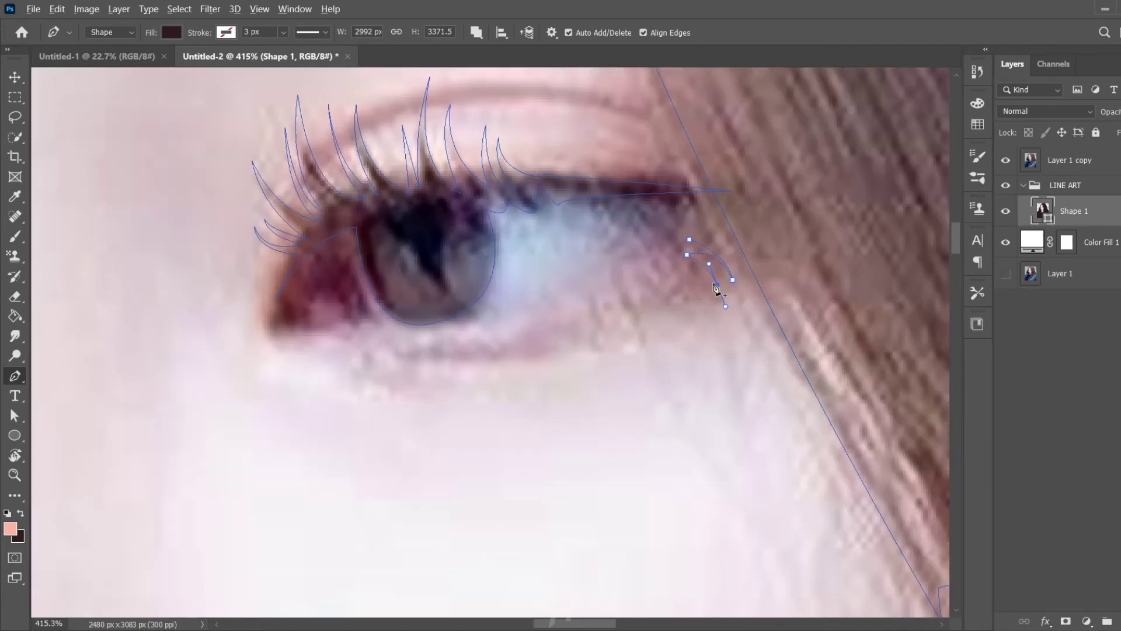
Step: Add the lower-lash points and curved tips, then close the lash shape
{"action": "left_click", "coordinate": [666, 264]}
{"action": "left_click", "coordinate": [649, 280]}
{"action": "left_click_drag", "start_coordinate": [644, 306], "coordinate": [654, 321]}
{"action": "mouse_move", "coordinate": [636, 272]}
{"action": "left_mouse_down"}
{"action": "mouse_move", "coordinate": [641, 249]}
{"action": "mouse_move", "coordinate": [620, 260]}
{"action": "left_mouse_up"}
{"action": "left_click", "coordinate": [628, 313]}
{"action": "left_click", "coordinate": [646, 260]}
{"action": "left_click", "coordinate": [689, 240]}
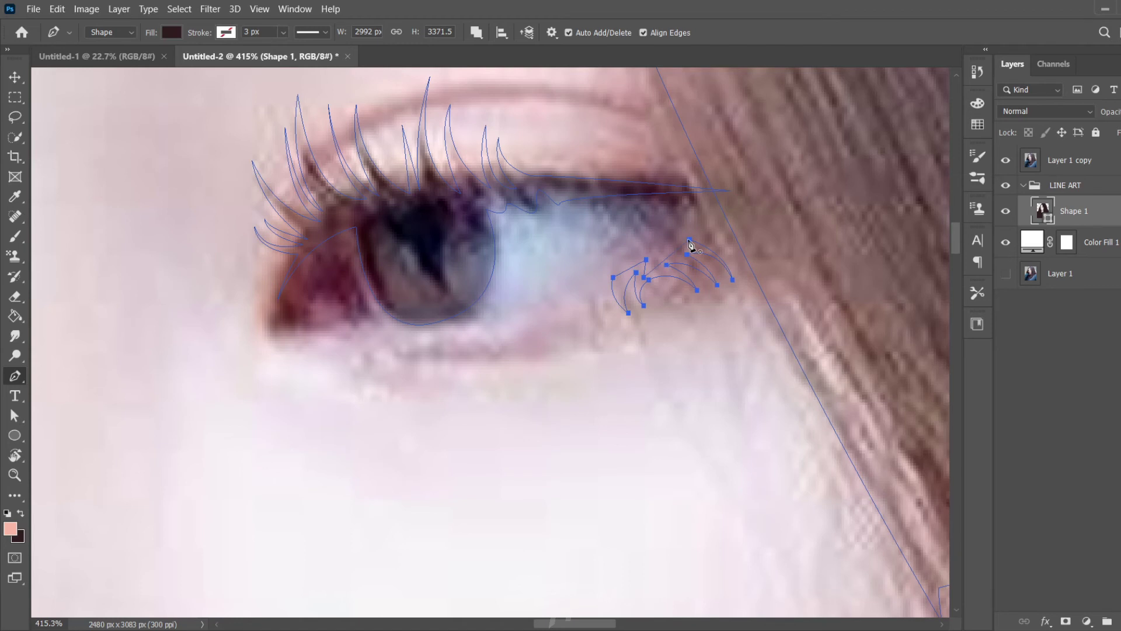
Step: Hide the photo to check the lashes, then show it again and reselect Shape 1
{"action": "left_click", "coordinate": [1006, 160]}
{"action": "left_click", "coordinate": [1073, 185]}
{"action": "scroll", "coordinate": [501, 326], "scroll_direction": "down", "scroll_amount": 5}
{"action": "scroll", "coordinate": [501, 325], "scroll_direction": "up", "scroll_amount": 3}
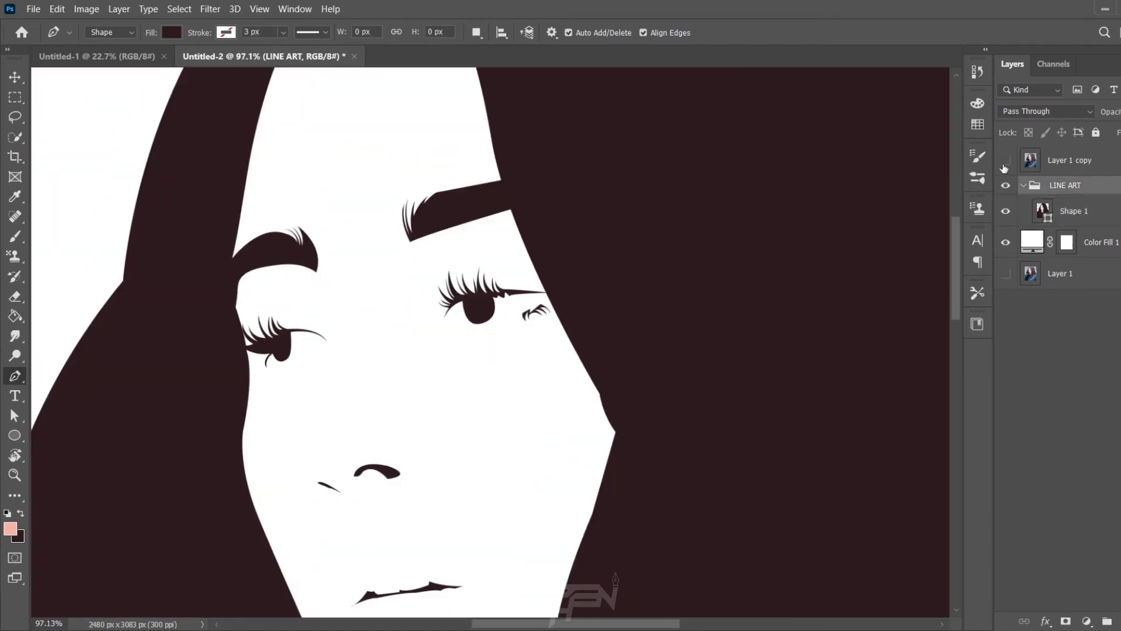
{"action": "left_click", "coordinate": [1006, 160]}
{"action": "left_click", "coordinate": [1073, 211]}
{"action": "scroll", "coordinate": [874, 297], "scroll_direction": "down", "scroll_amount": 3}
{"action": "scroll", "coordinate": [363, 326], "scroll_direction": "up", "scroll_amount": 3}
Step: Draw lash points along the left eye's lower lid out to the outer corner
{"action": "scroll", "coordinate": [438, 368], "scroll_direction": "down", "scroll_amount": 3}
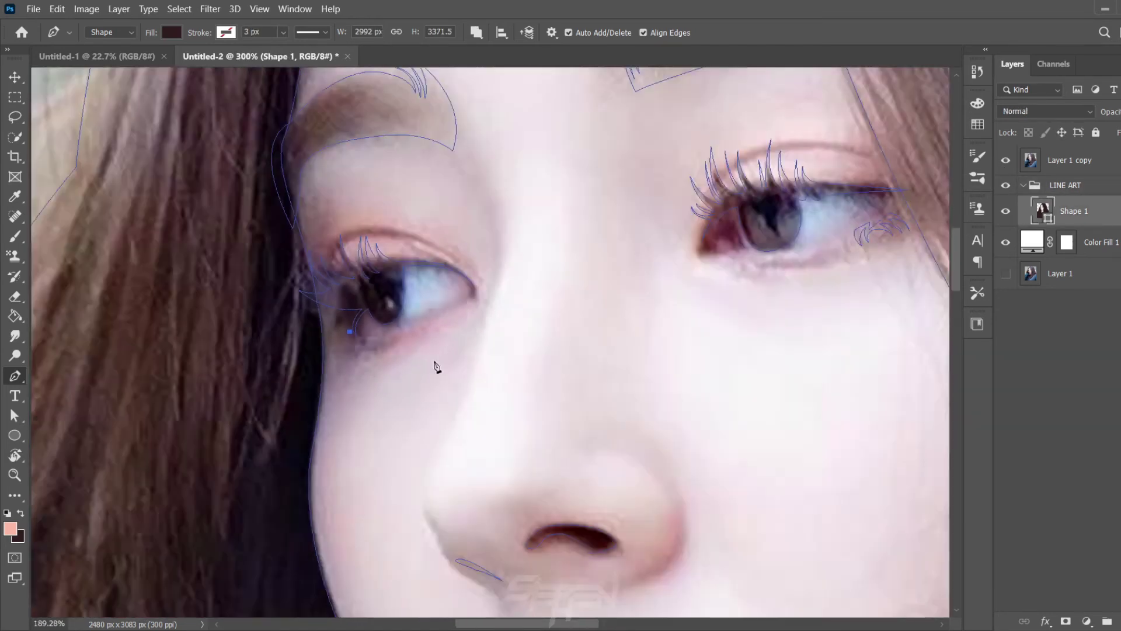
{"action": "scroll", "coordinate": [391, 371], "scroll_direction": "up", "scroll_amount": 5}
{"action": "left_click", "coordinate": [386, 337]}
{"action": "mouse_move", "coordinate": [415, 314]}
{"action": "left_mouse_down"}
{"action": "mouse_move", "coordinate": [427, 324]}
{"action": "mouse_move", "coordinate": [478, 310]}
{"action": "left_mouse_up"}
{"action": "left_click", "coordinate": [401, 336]}
{"action": "left_click", "coordinate": [436, 316]}
{"action": "left_click", "coordinate": [415, 340]}
{"action": "left_click", "coordinate": [415, 315]}
{"action": "scroll", "coordinate": [431, 316], "scroll_direction": "up", "scroll_amount": 4}
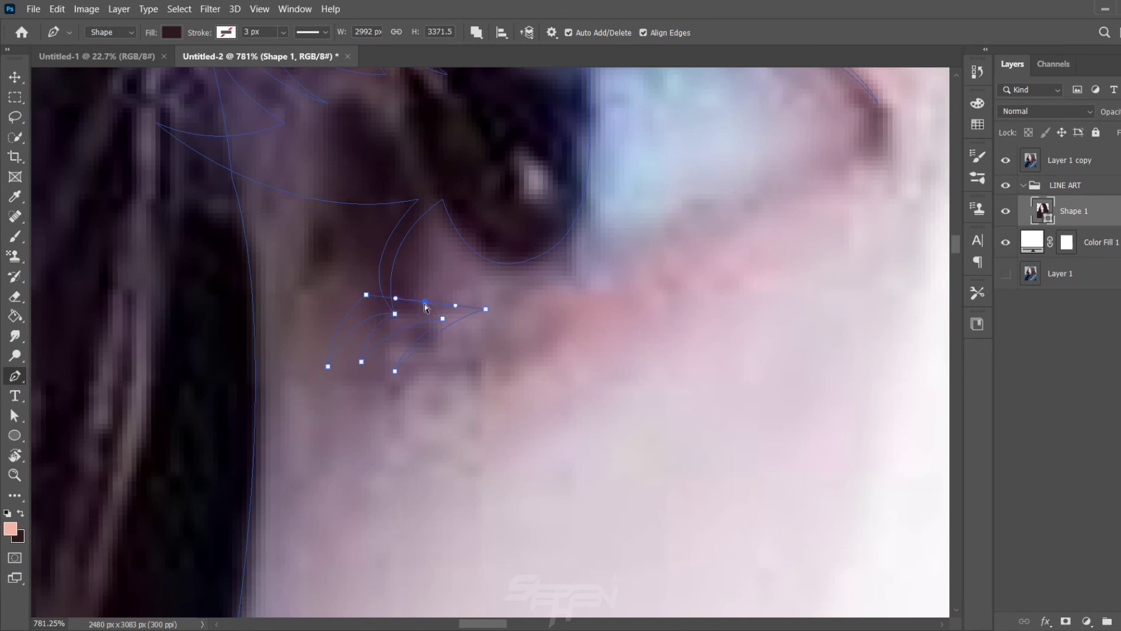
{"action": "left_click_drag", "start_coordinate": [392, 311], "coordinate": [367, 293]}
{"action": "left_click", "coordinate": [465, 315]}
Step: Switch back to Shape 1 with Alt+[ and pull a lower anchor into a joined lash tip
{"action": "left_click", "coordinate": [1069, 186]}
{"action": "scroll", "coordinate": [554, 378], "scroll_direction": "down", "scroll_amount": 5}
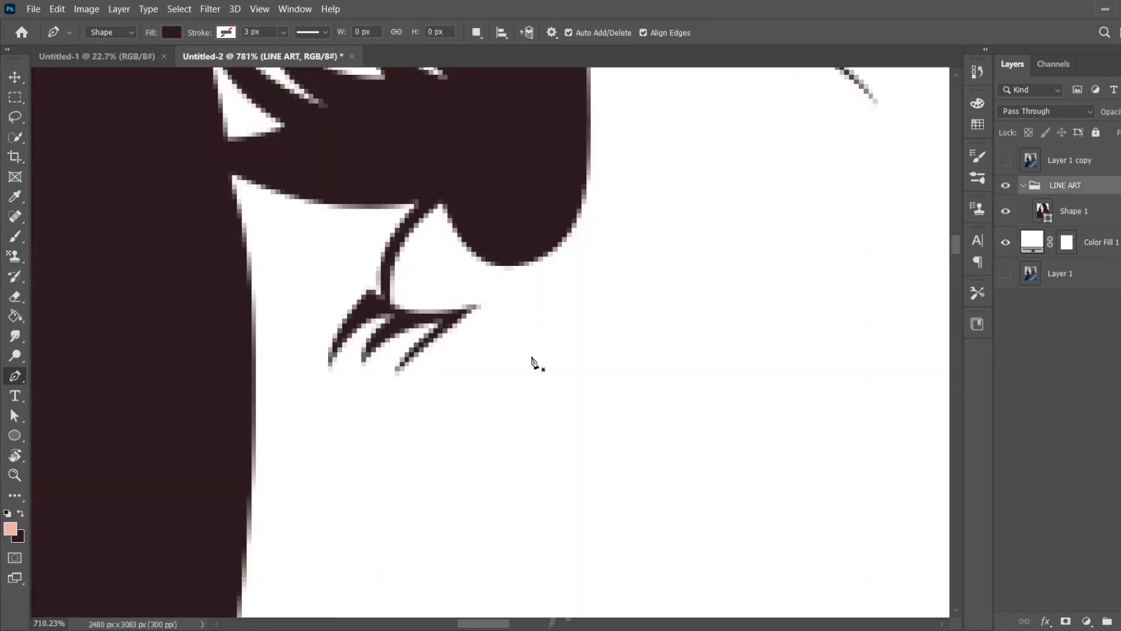
{"action": "scroll", "coordinate": [414, 390], "scroll_direction": "up", "scroll_amount": 3}
{"action": "key", "text": "alt+bracketleft"}
{"action": "scroll", "coordinate": [415, 390], "scroll_direction": "up", "scroll_amount": 4}
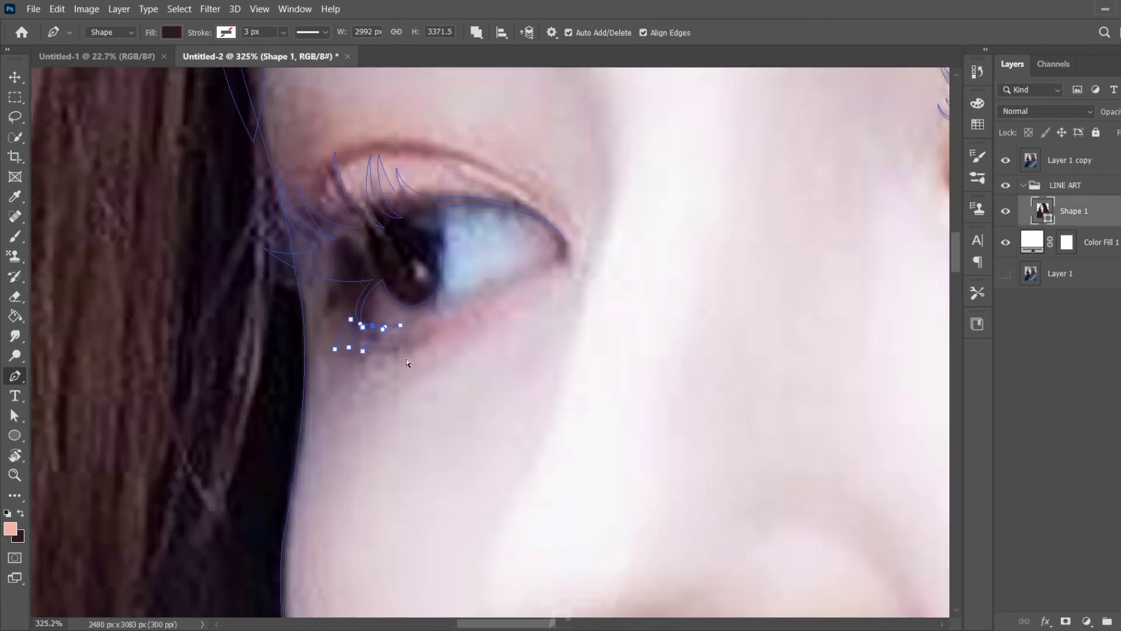
{"action": "scroll", "coordinate": [375, 349], "scroll_direction": "down", "scroll_amount": 2}
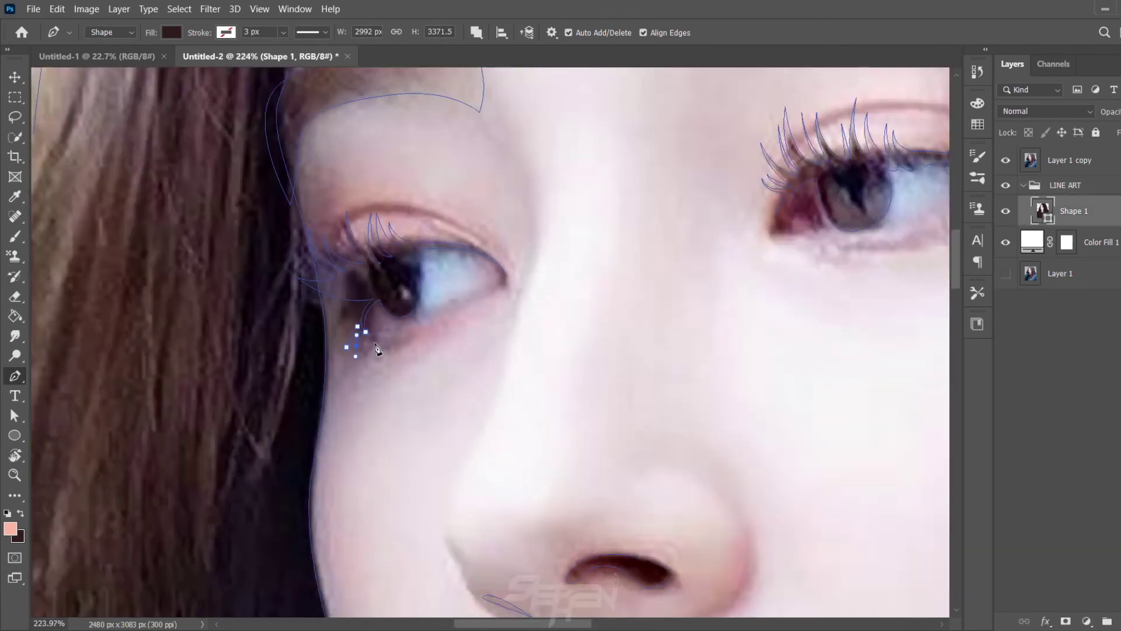
{"action": "scroll", "coordinate": [371, 341], "scroll_direction": "down", "scroll_amount": 2}
{"action": "scroll", "coordinate": [388, 358], "scroll_direction": "up", "scroll_amount": 2}
{"action": "scroll", "coordinate": [387, 358], "scroll_direction": "up", "scroll_amount": 2}
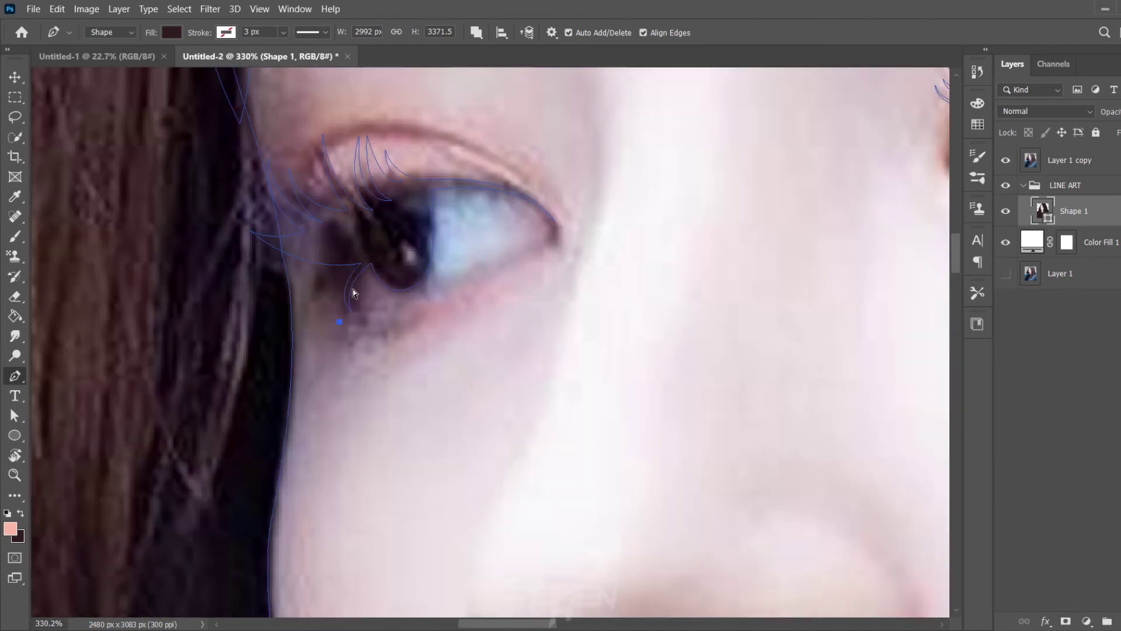
{"action": "left_click_drag", "start_coordinate": [351, 311], "coordinate": [370, 331]}
{"action": "left_click", "coordinate": [361, 263]}
Step: Hide the reference photo to check the new lower lashes
{"action": "scroll", "coordinate": [425, 300], "scroll_direction": "down", "scroll_amount": 3}
{"action": "left_click", "coordinate": [1005, 160]}
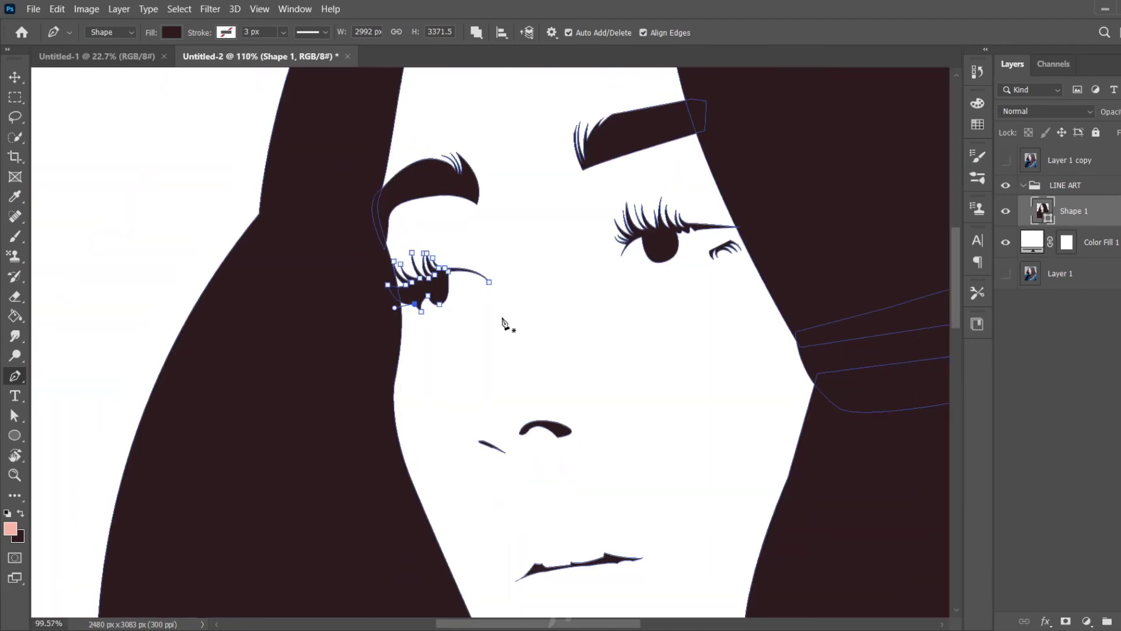
{"action": "scroll", "coordinate": [505, 324], "scroll_direction": "down", "scroll_amount": 3}
{"action": "scroll", "coordinate": [517, 368], "scroll_direction": "up", "scroll_amount": 3}
{"action": "scroll", "coordinate": [351, 265], "scroll_direction": "up", "scroll_amount": 2}
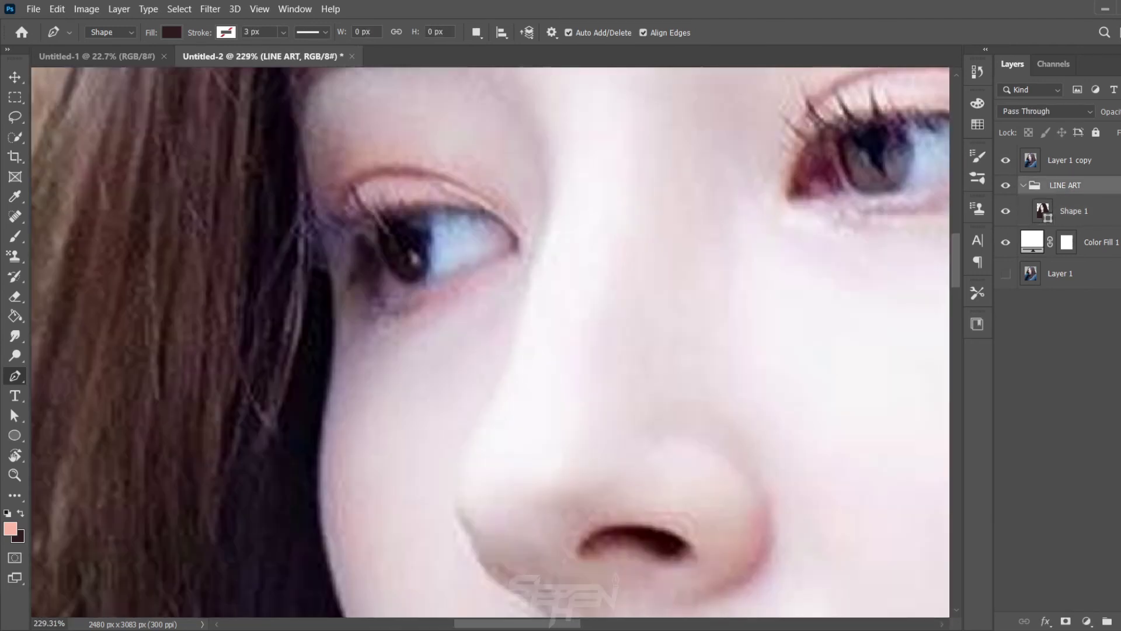
Step: Make the shape layer active and start a new curved lash path under the left eye
{"action": "left_click", "coordinate": [413, 301], "text": "ctrl"}
{"action": "scroll", "coordinate": [401, 310], "scroll_direction": "down", "scroll_amount": 1}
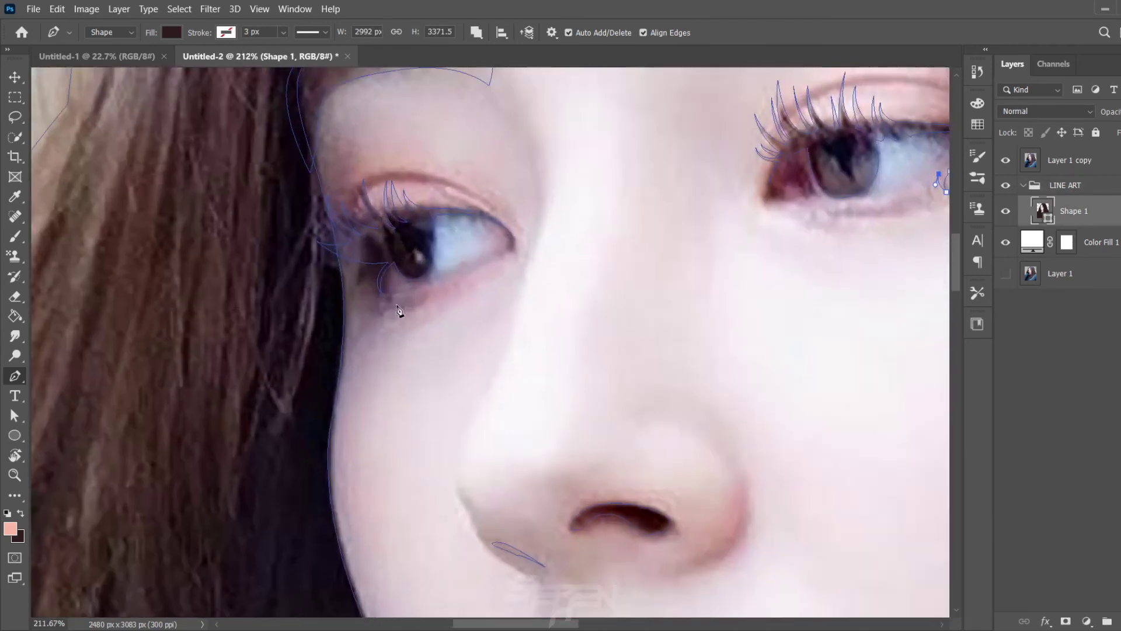
{"action": "scroll", "coordinate": [429, 309], "scroll_direction": "down", "scroll_amount": 1}
{"action": "scroll", "coordinate": [429, 312], "scroll_direction": "down", "scroll_amount": 2}
{"action": "scroll", "coordinate": [700, 305], "scroll_direction": "up", "scroll_amount": 5}
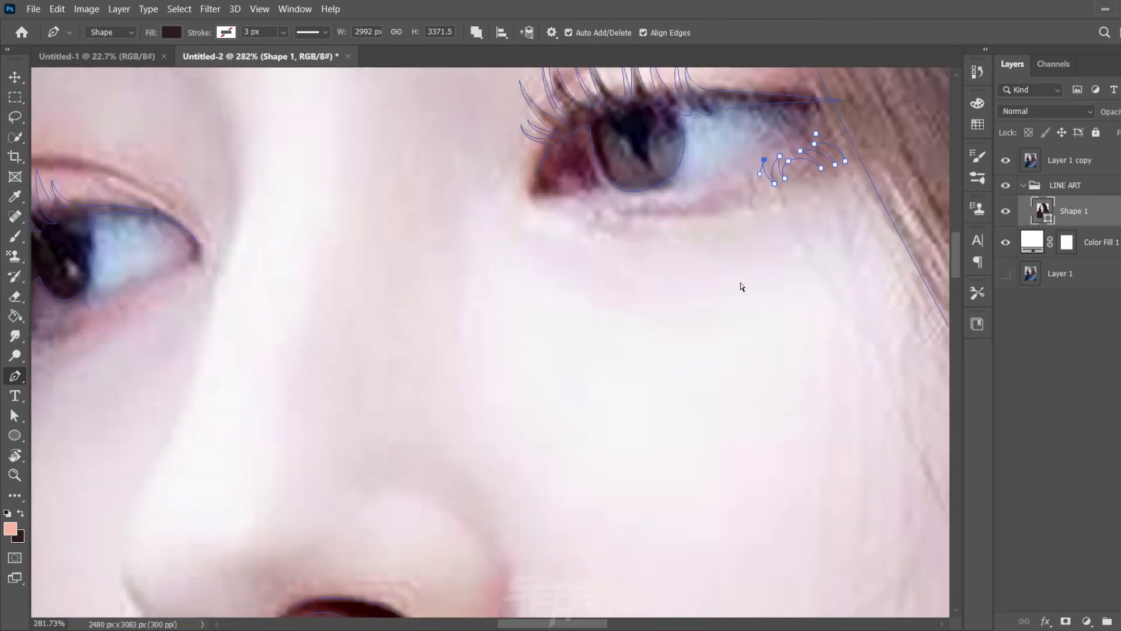
{"action": "scroll", "coordinate": [355, 292], "scroll_direction": "up", "scroll_amount": 2}
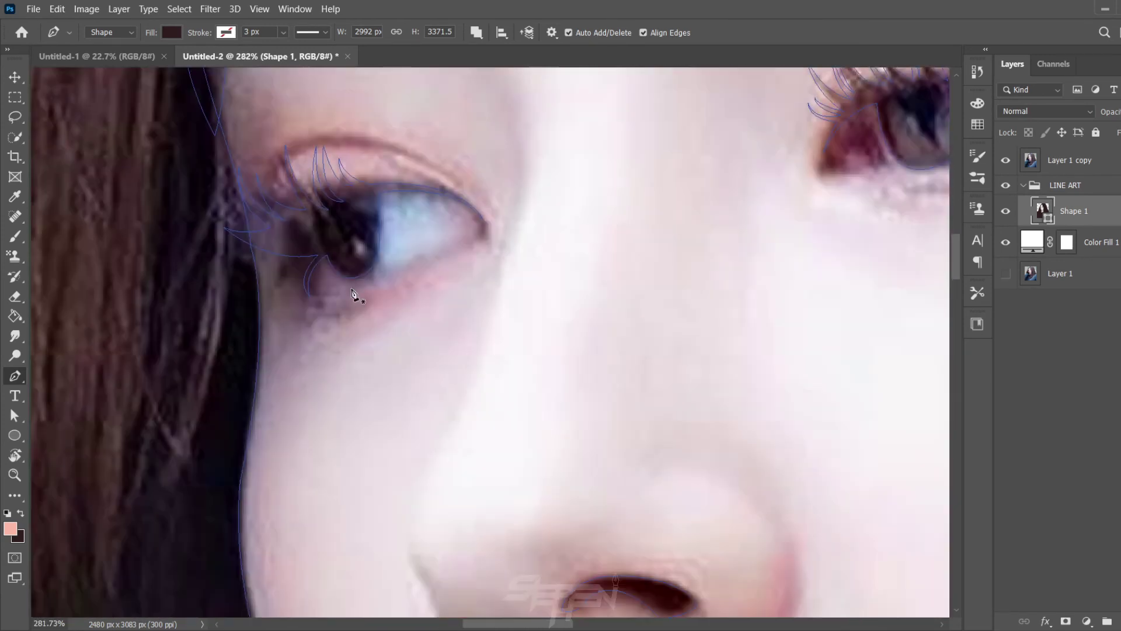
{"action": "left_click", "coordinate": [385, 291]}
{"action": "left_click", "coordinate": [367, 325]}
{"action": "left_click_drag", "start_coordinate": [372, 301], "coordinate": [360, 304]}
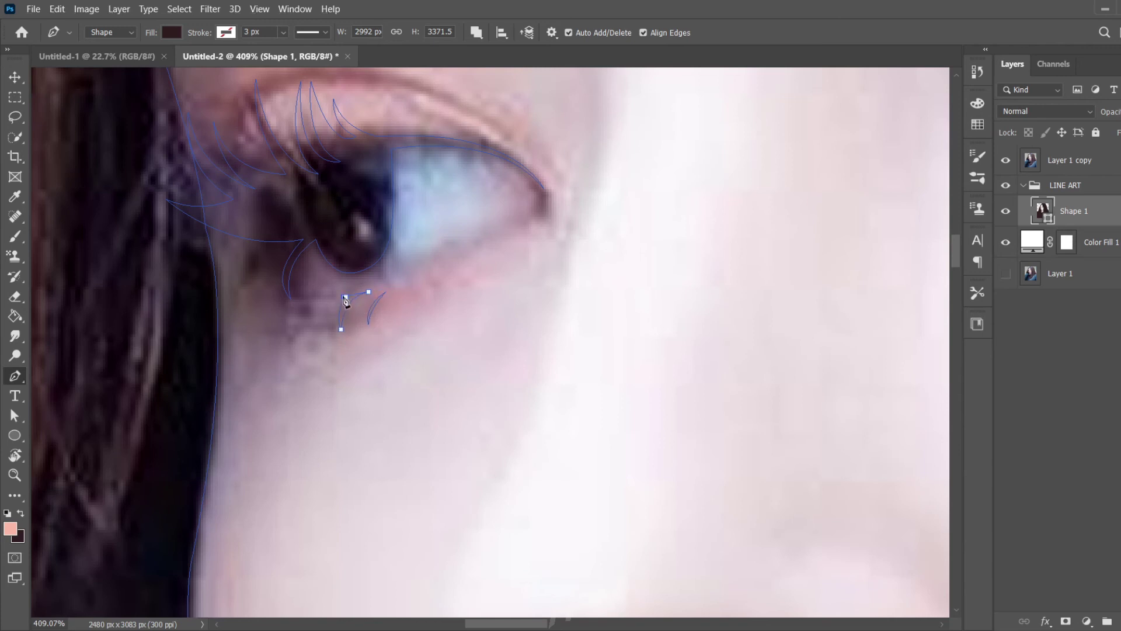
Step: Extend the lash with a point below the eyelid down to its tip
{"action": "scroll", "coordinate": [325, 328], "scroll_direction": "up", "scroll_amount": 2}
{"action": "left_click", "coordinate": [328, 288]}
{"action": "left_click", "coordinate": [314, 331]}
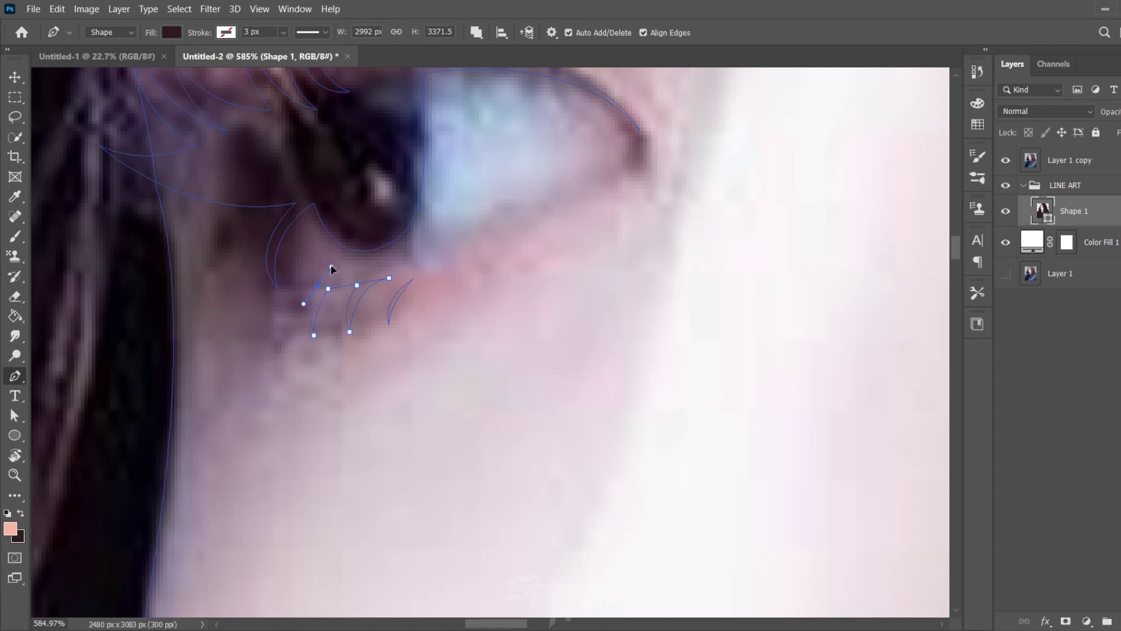
{"action": "scroll", "coordinate": [357, 288], "scroll_direction": "up", "scroll_amount": 1}
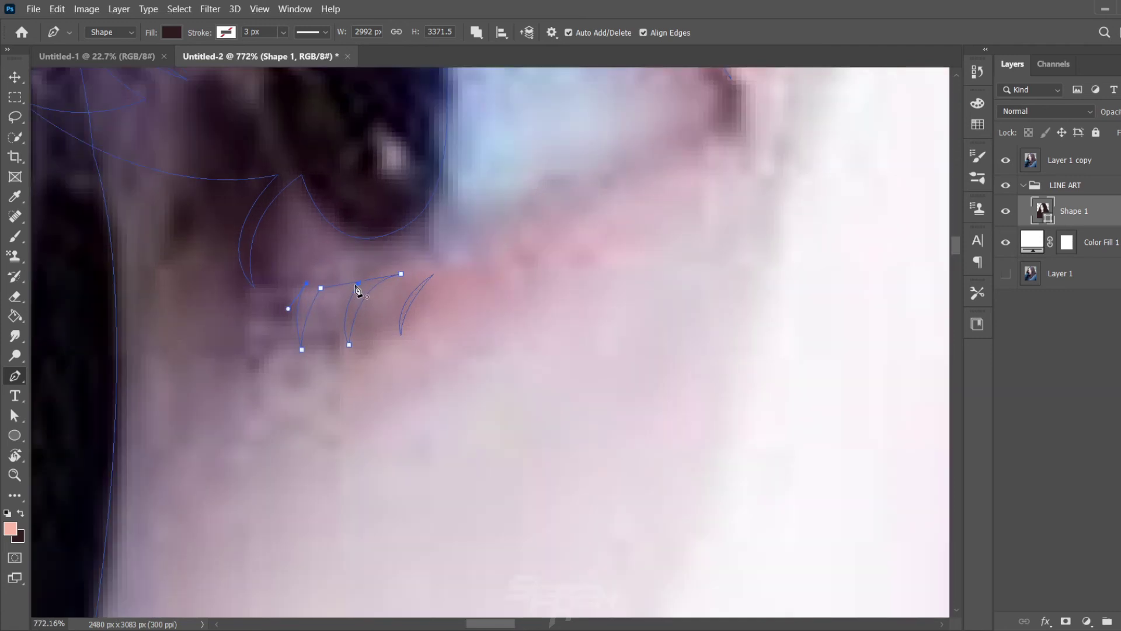